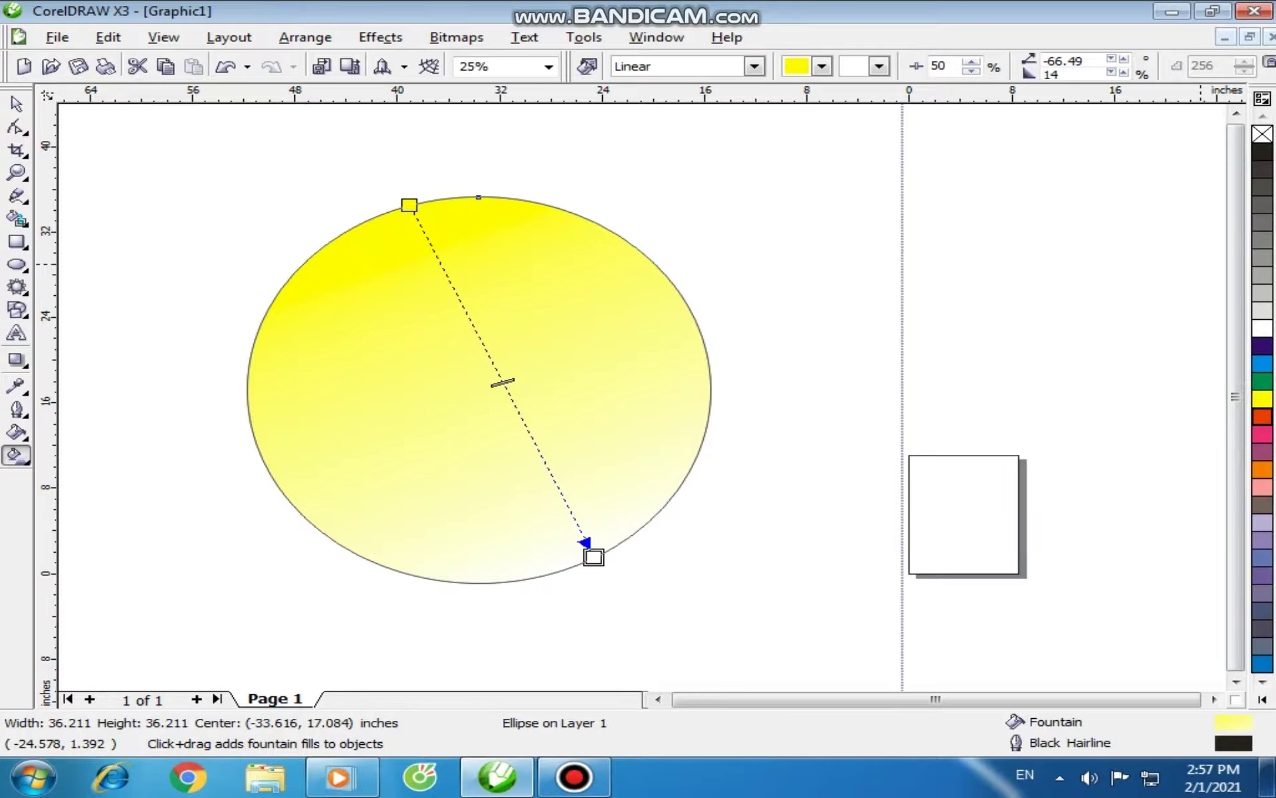
- Add an orange intermediate colour node at about 74% along the ellipse's linear yellow-to-red fountain fill
{"action": "double_click", "coordinate": [544, 466]}
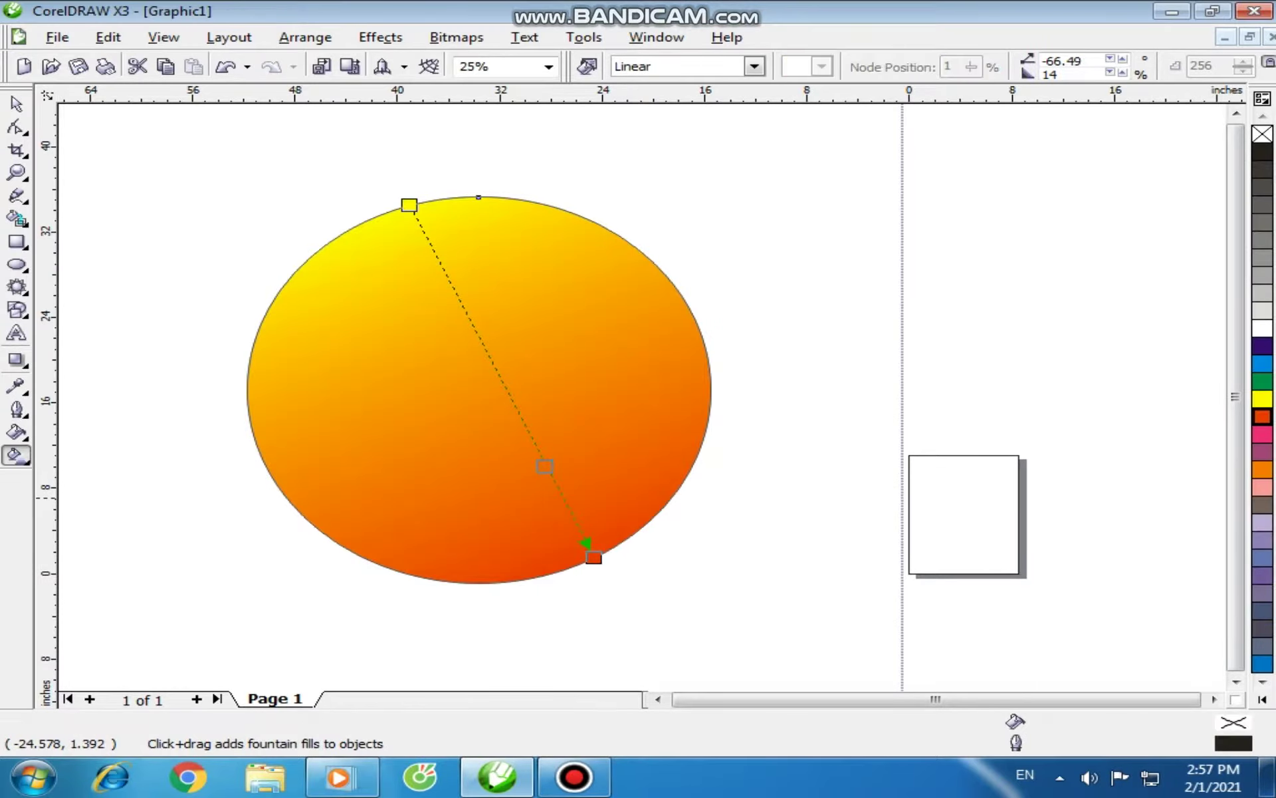
{"action": "left_click", "coordinate": [1262, 470]}
{"action": "left_click", "coordinate": [544, 466]}
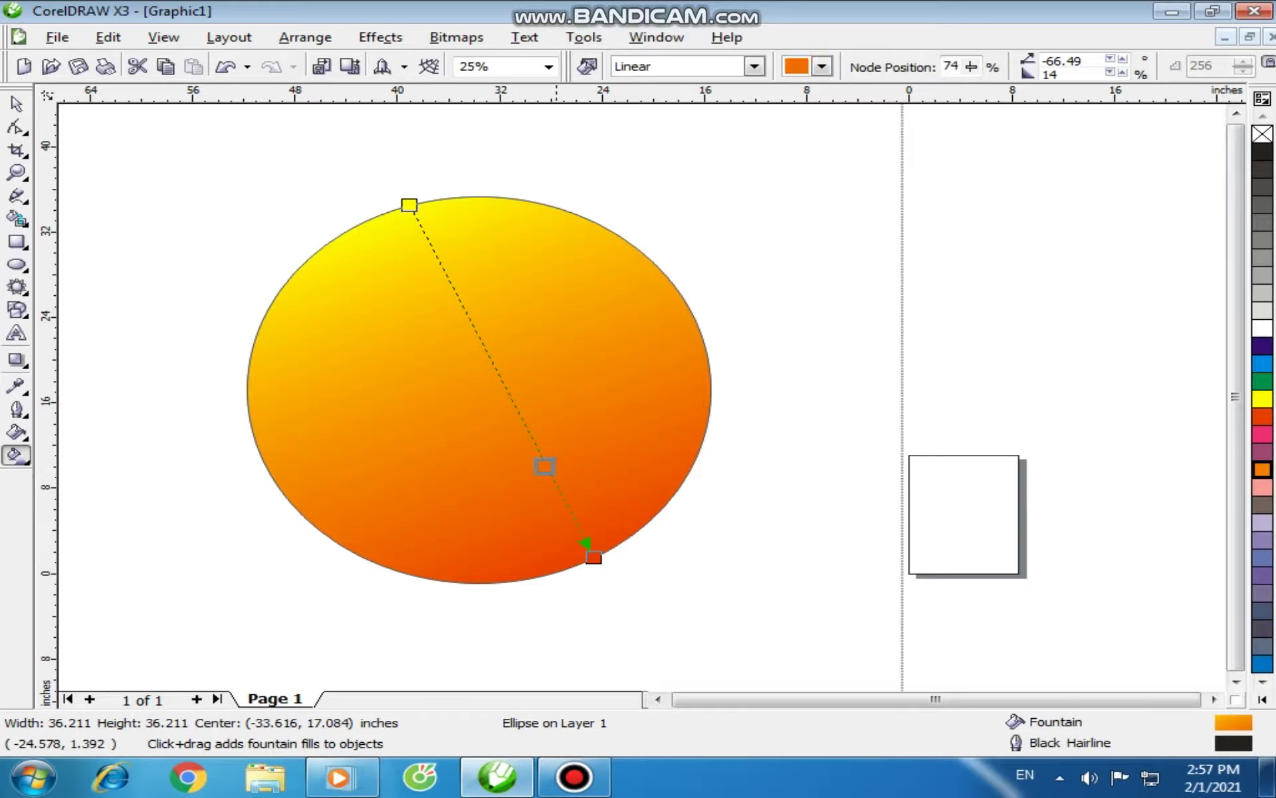
- Shift the fill's yellow start slightly inward, add a second yellow node at 16%, and move the orange node to about 76%
{"action": "left_click_drag", "start_coordinate": [409, 204], "coordinate": [405, 208]}
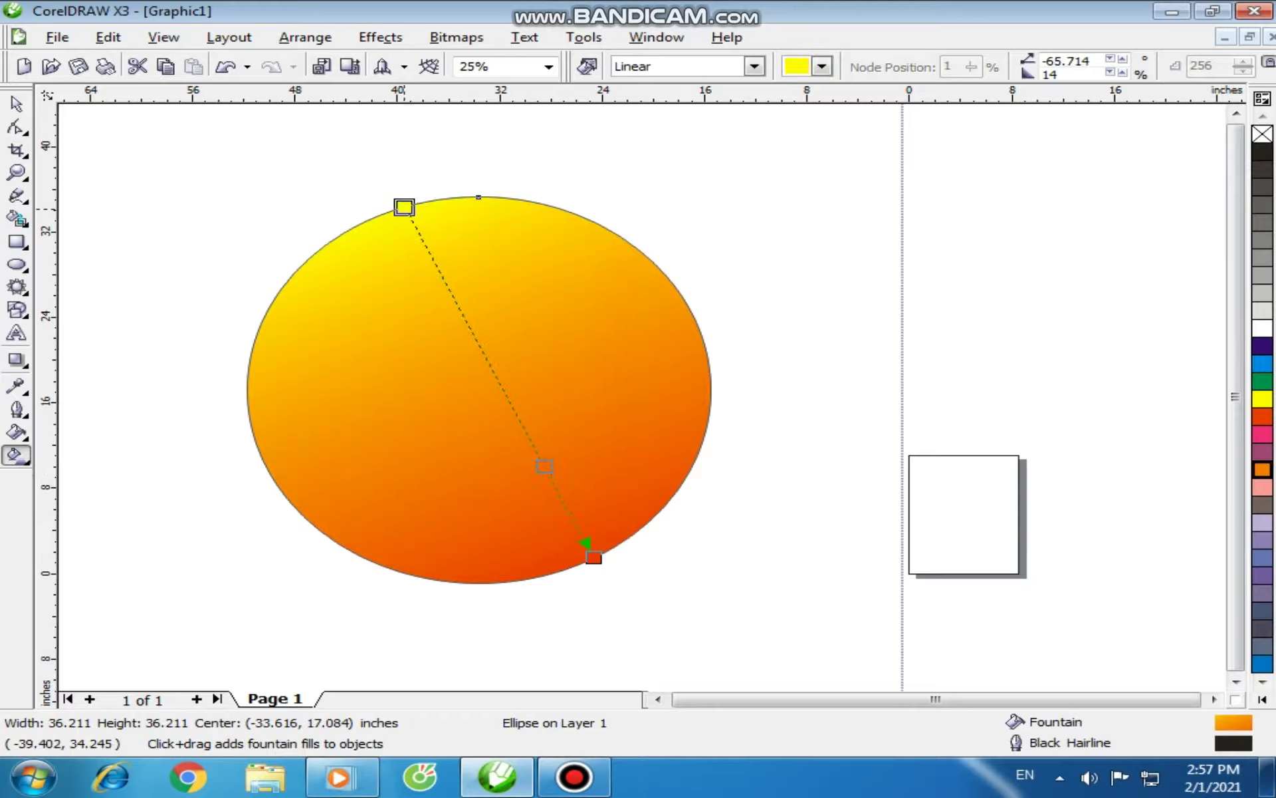
{"action": "double_click", "coordinate": [416, 230]}
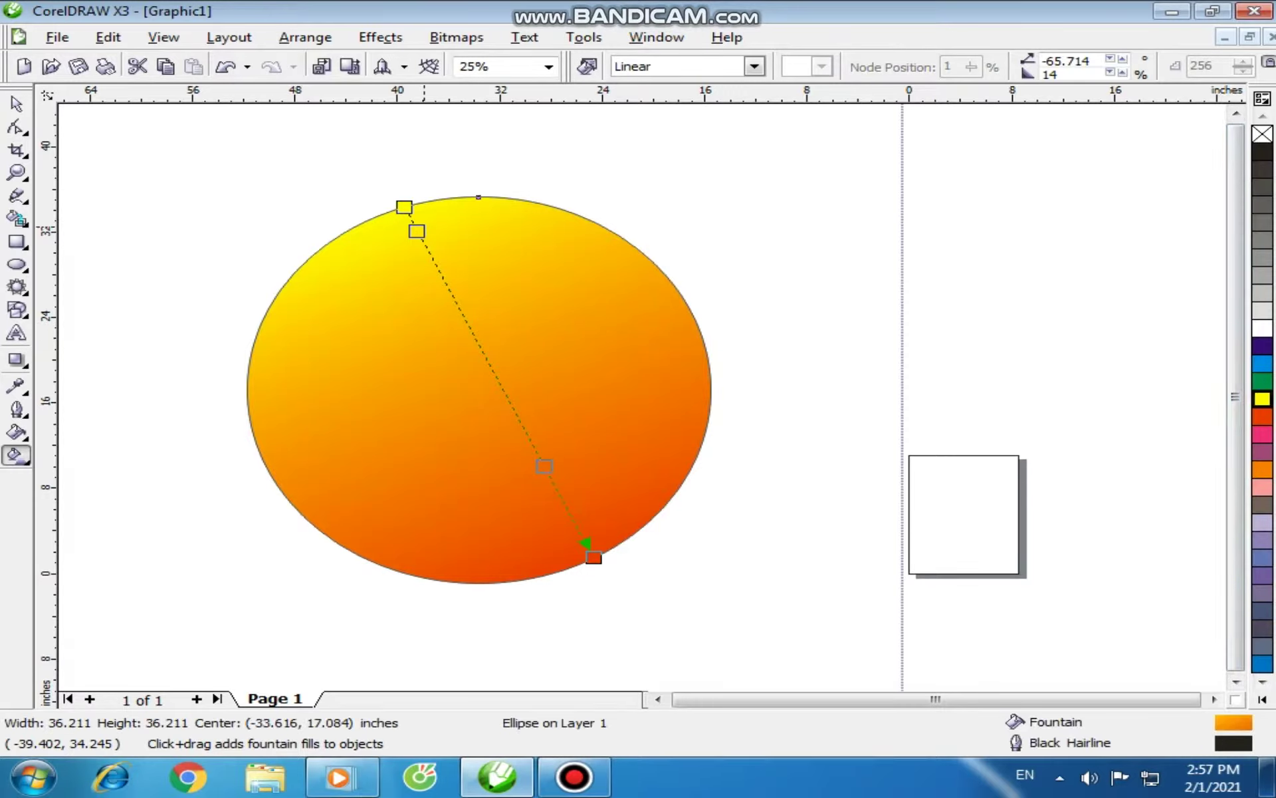
{"action": "left_click", "coordinate": [417, 231]}
{"action": "left_click_drag", "start_coordinate": [417, 231], "coordinate": [413, 219]}
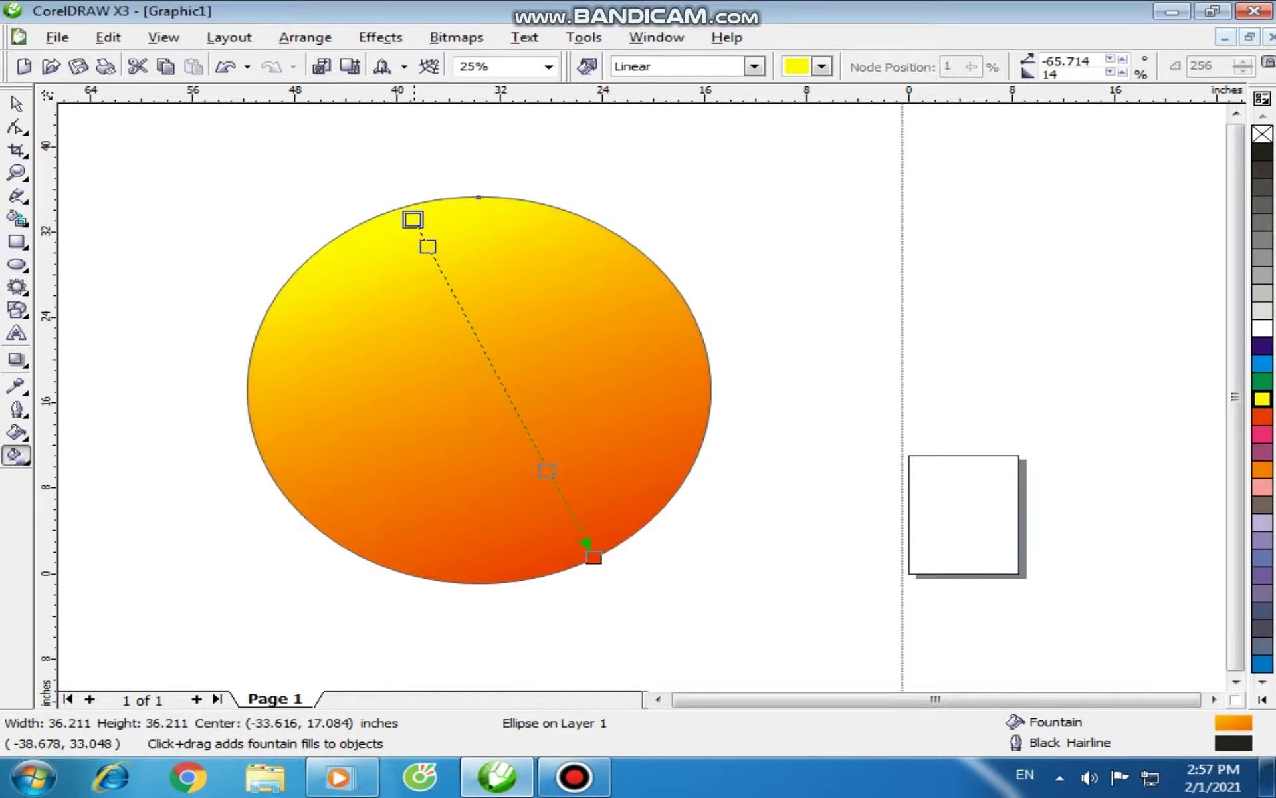
{"action": "mouse_move", "coordinate": [428, 246]}
{"action": "left_mouse_down"}
{"action": "mouse_move", "coordinate": [444, 273]}
{"action": "mouse_move", "coordinate": [434, 259]}
{"action": "left_mouse_up"}
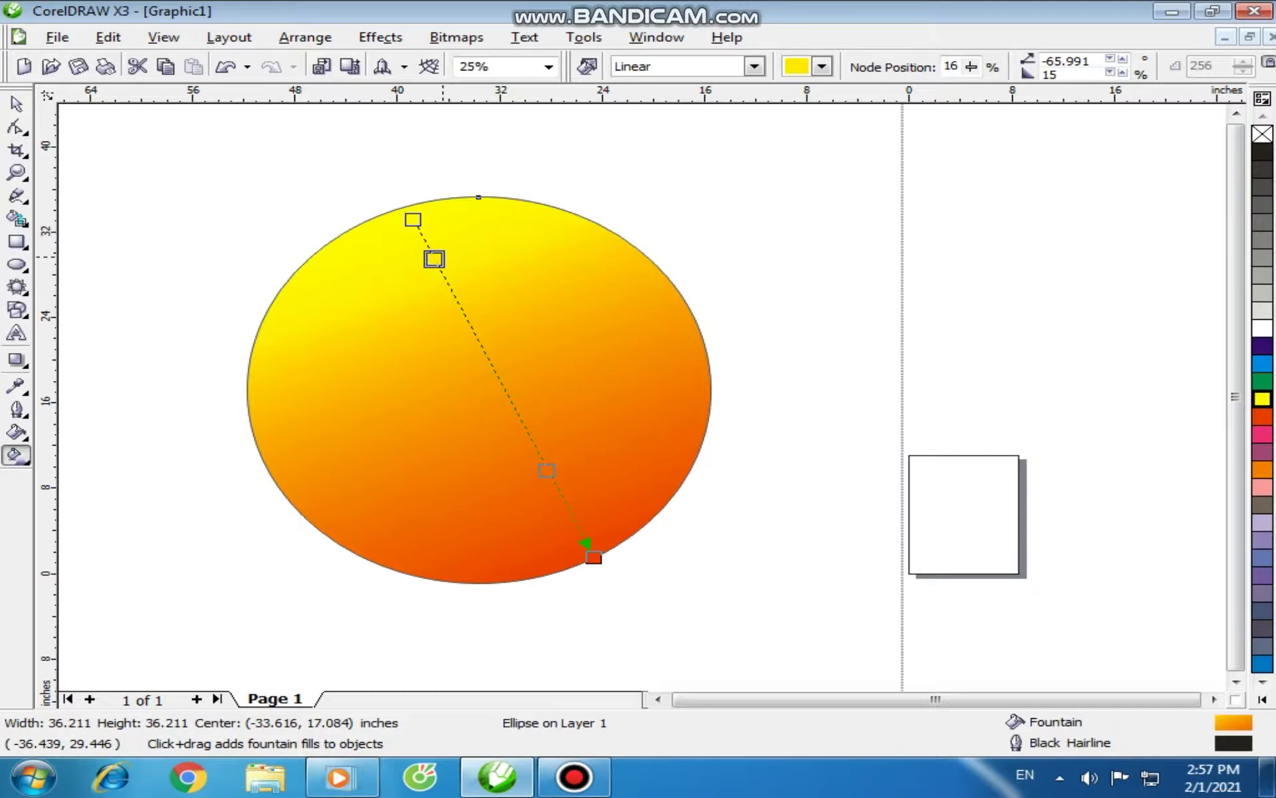
{"action": "left_click_drag", "start_coordinate": [547, 470], "coordinate": [552, 480]}
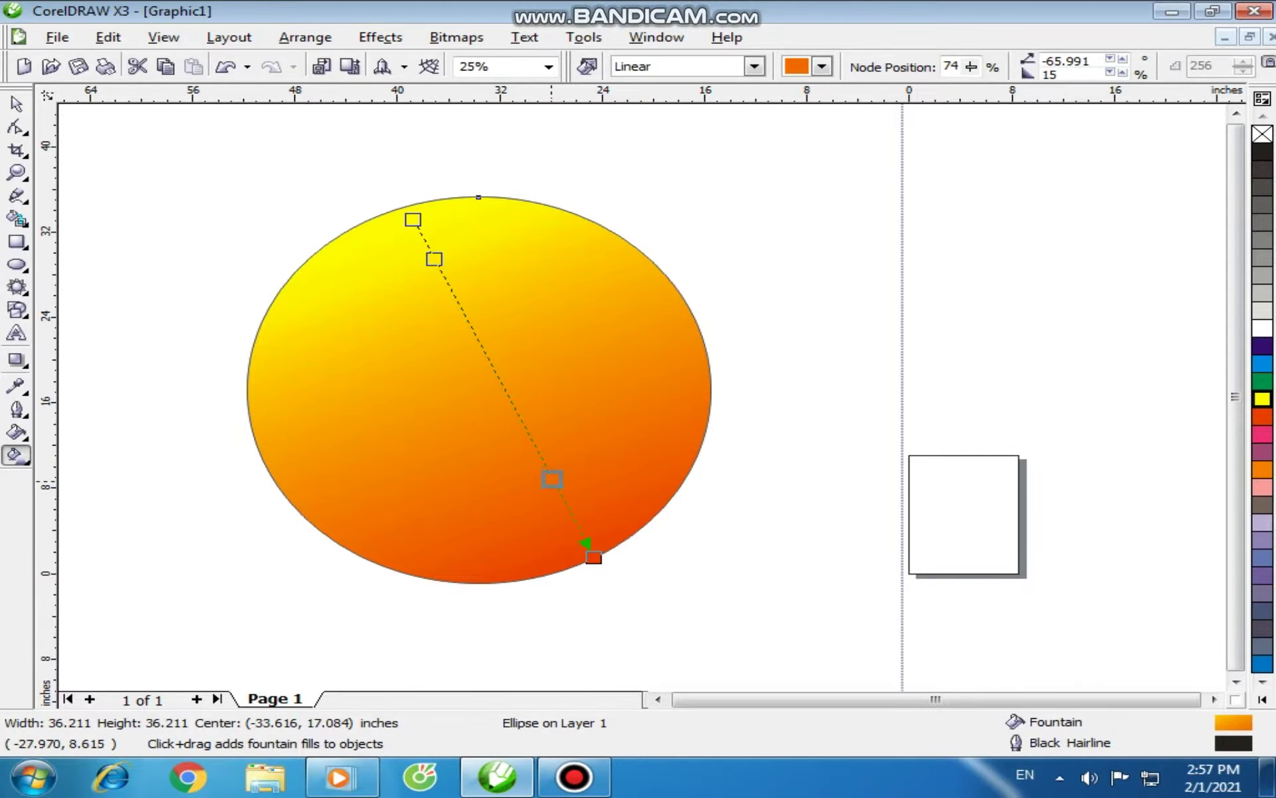
- Remove the outline from the ellipse
{"action": "left_click", "coordinate": [17, 104]}
{"action": "left_click", "coordinate": [399, 369]}
{"action": "left_click", "coordinate": [17, 409]}
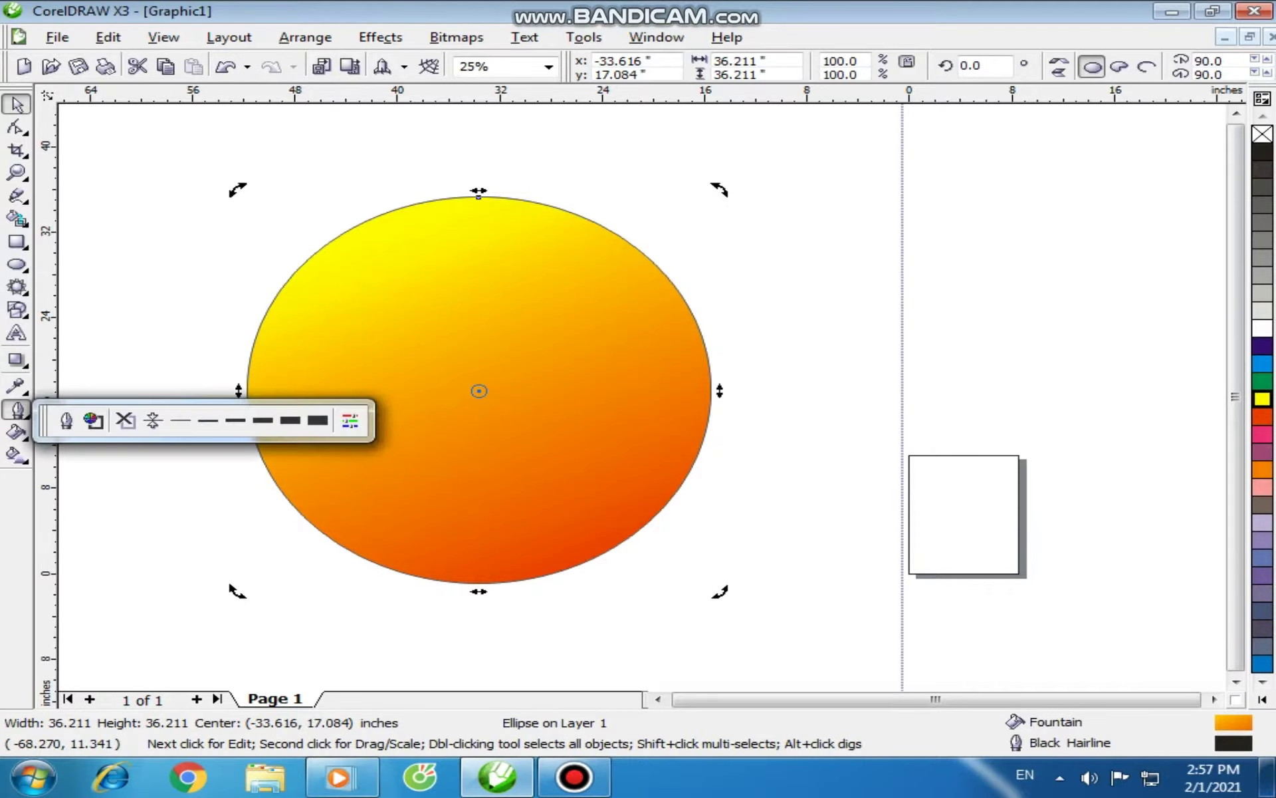
{"action": "left_click", "coordinate": [127, 420]}
{"action": "left_click", "coordinate": [733, 268]}
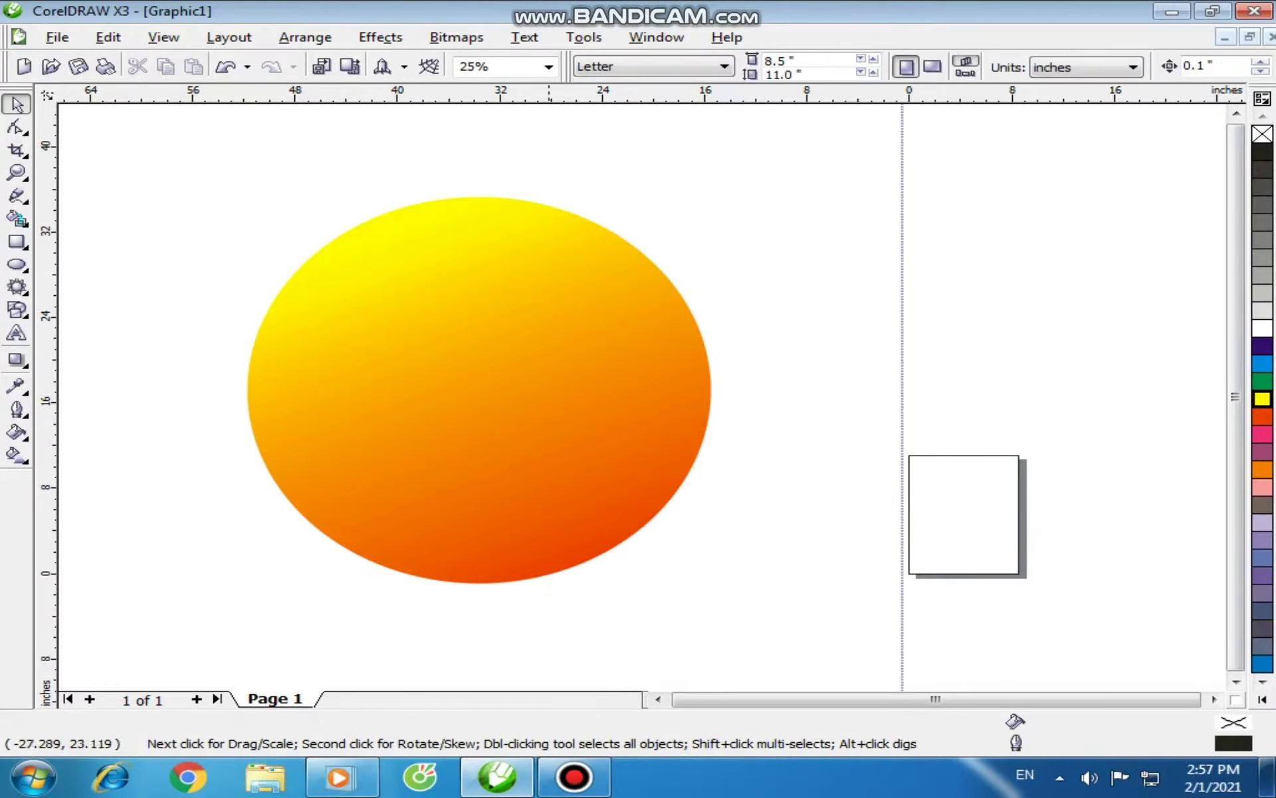
- Move the orange node of the ellipse's fountain fill to 81%
{"action": "scroll", "coordinate": [519, 350], "scroll_direction": "down", "scroll_amount": 2}
{"action": "scroll", "coordinate": [635, 379], "scroll_direction": "up", "scroll_amount": 2}
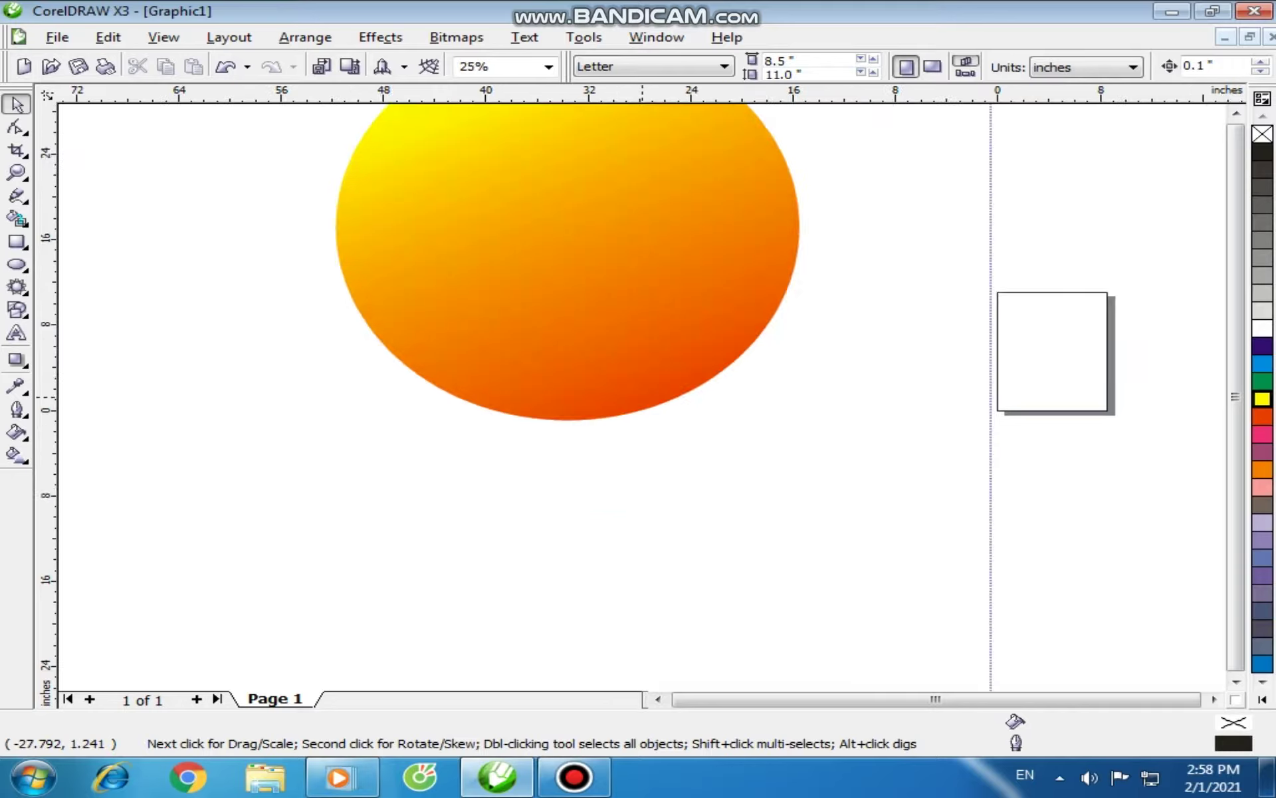
{"action": "scroll", "coordinate": [639, 379], "scroll_direction": "up", "scroll_amount": 2}
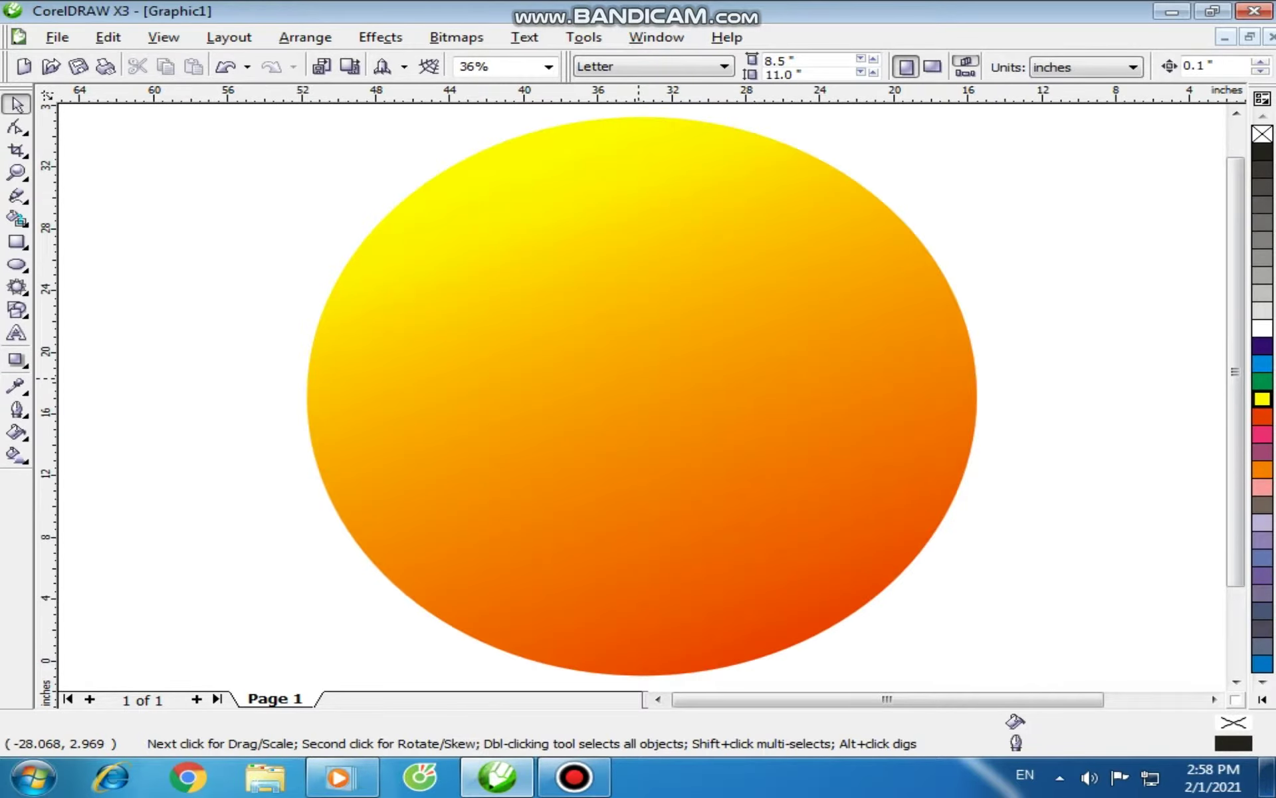
{"action": "left_click", "coordinate": [638, 379]}
{"action": "key", "text": "g"}
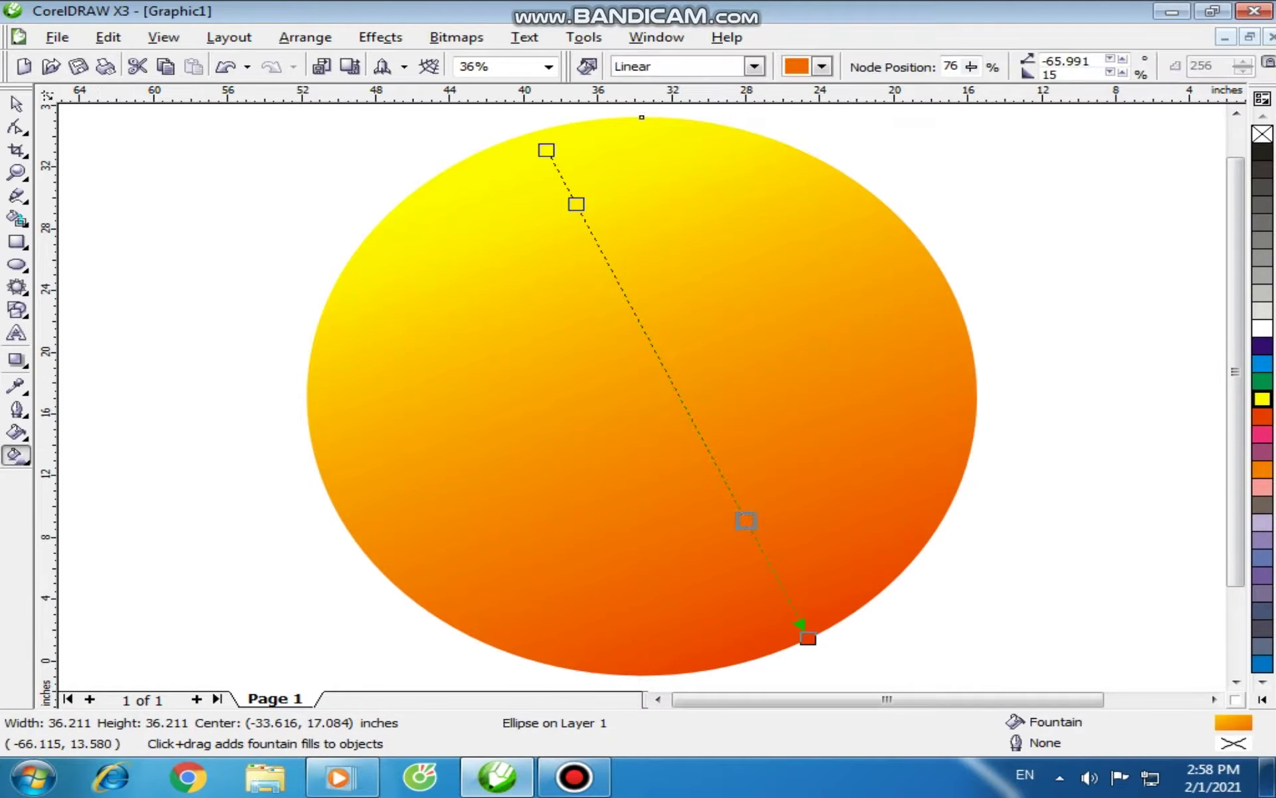
{"action": "left_click_drag", "start_coordinate": [745, 520], "coordinate": [759, 548]}
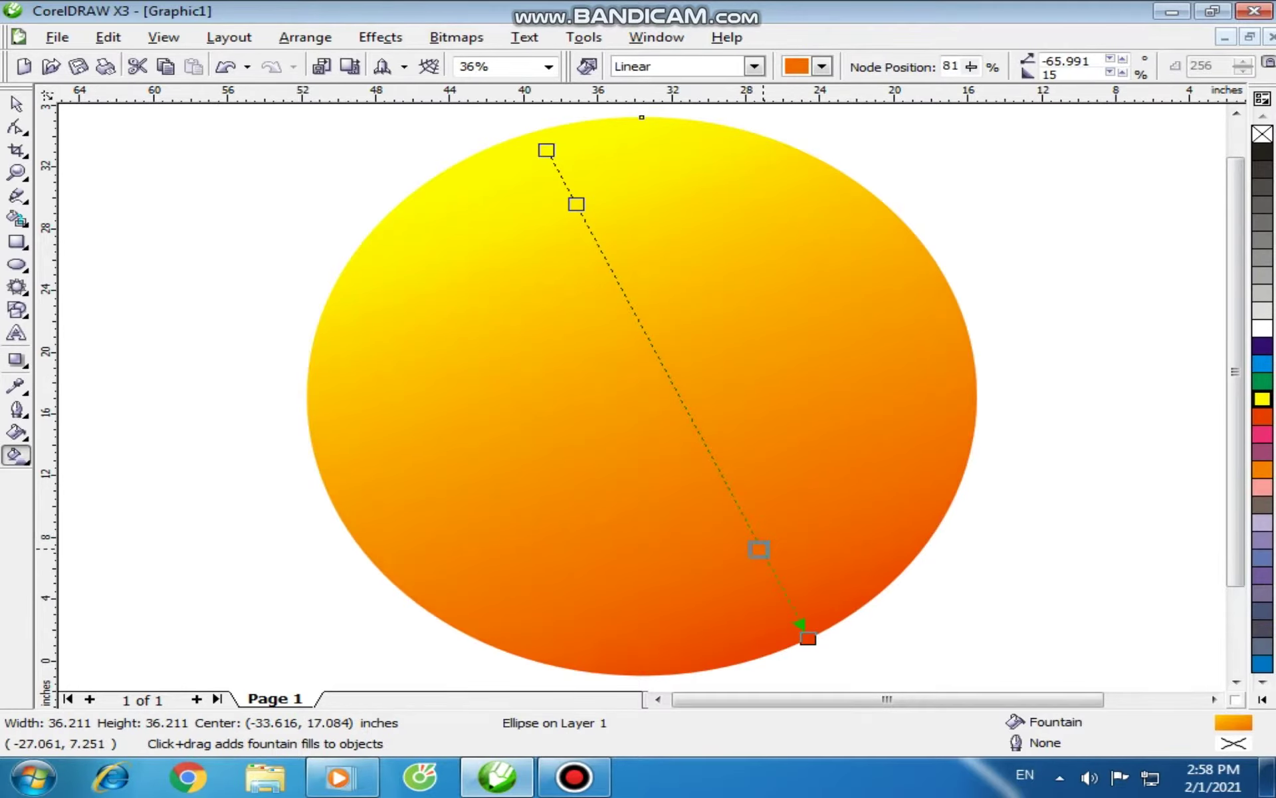
{"action": "scroll", "coordinate": [763, 548], "scroll_direction": "down", "scroll_amount": 1}
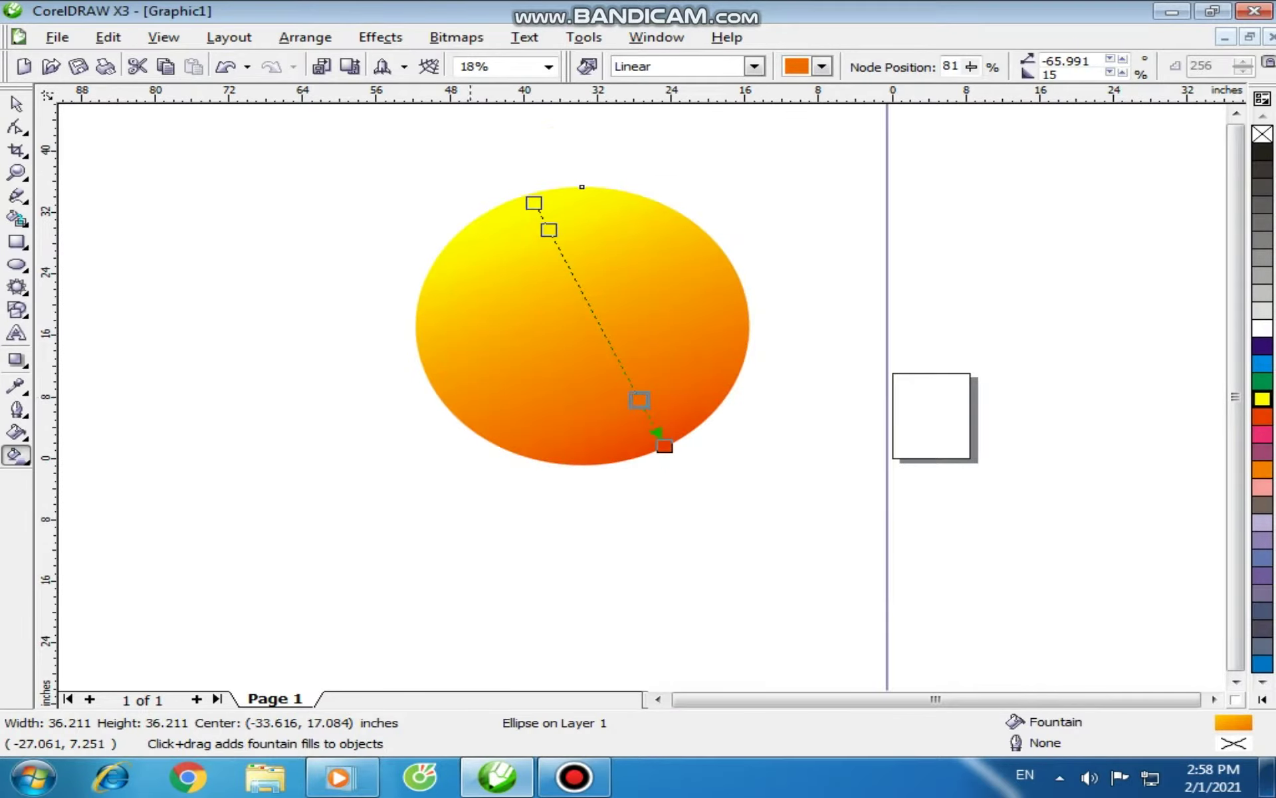
- Move the fill's yellow start node up to the ellipse's upper edge and the second yellow node to 11%
{"action": "left_click", "coordinate": [16, 105]}
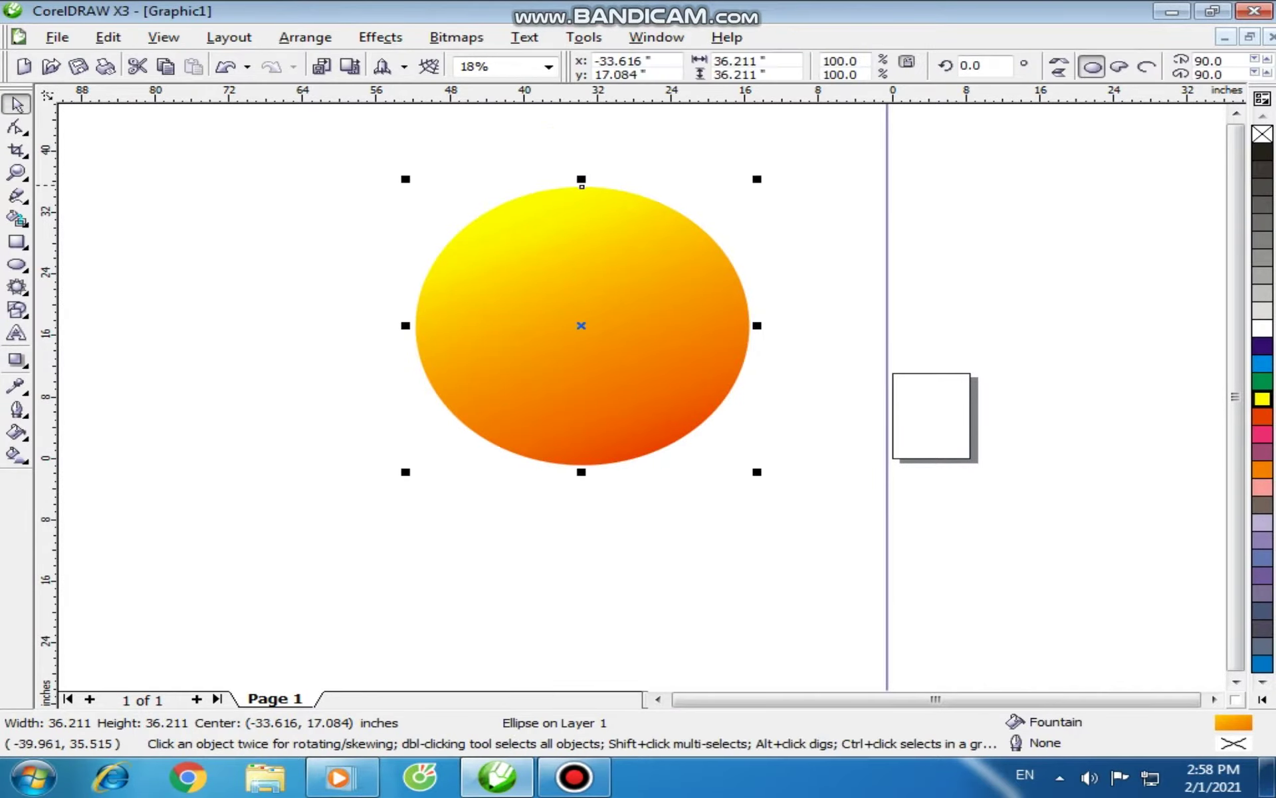
{"action": "left_click", "coordinate": [794, 234]}
{"action": "left_click", "coordinate": [619, 291]}
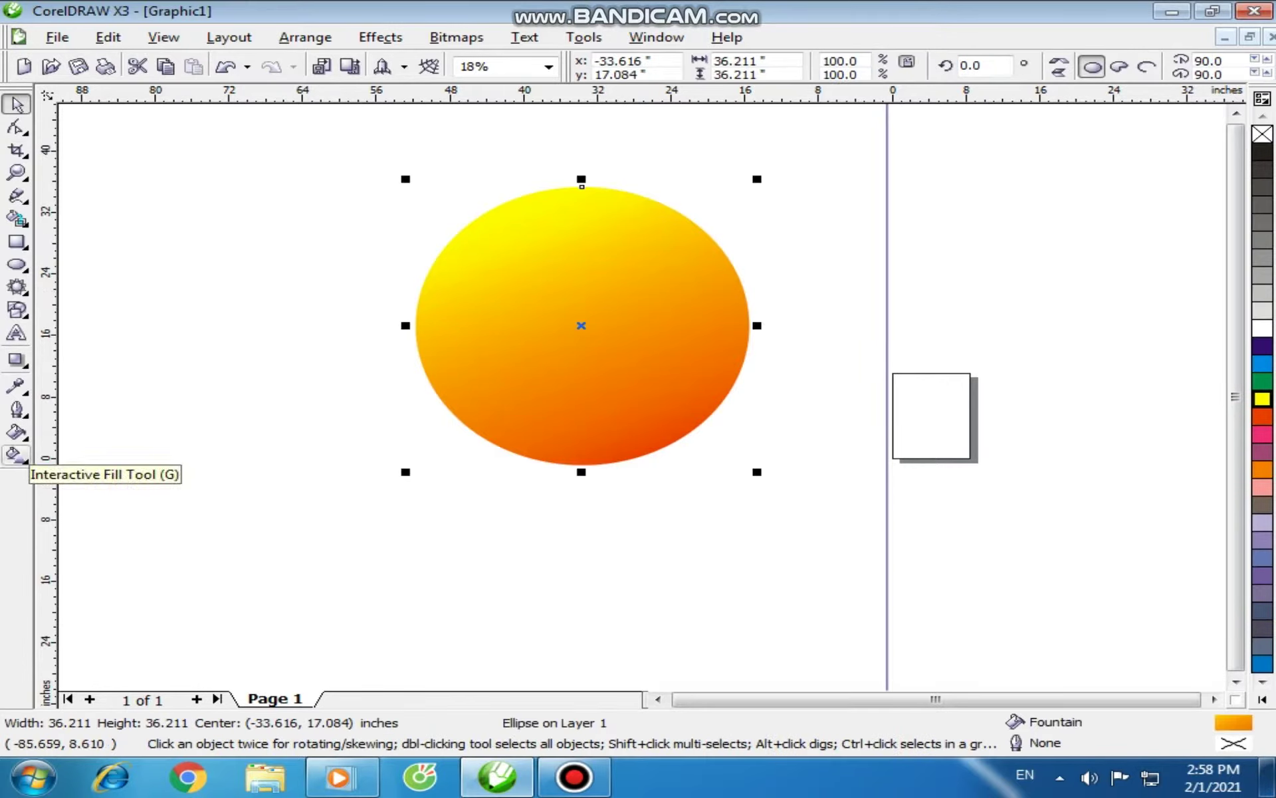
{"action": "left_click", "coordinate": [15, 455]}
{"action": "left_click", "coordinate": [556, 244]}
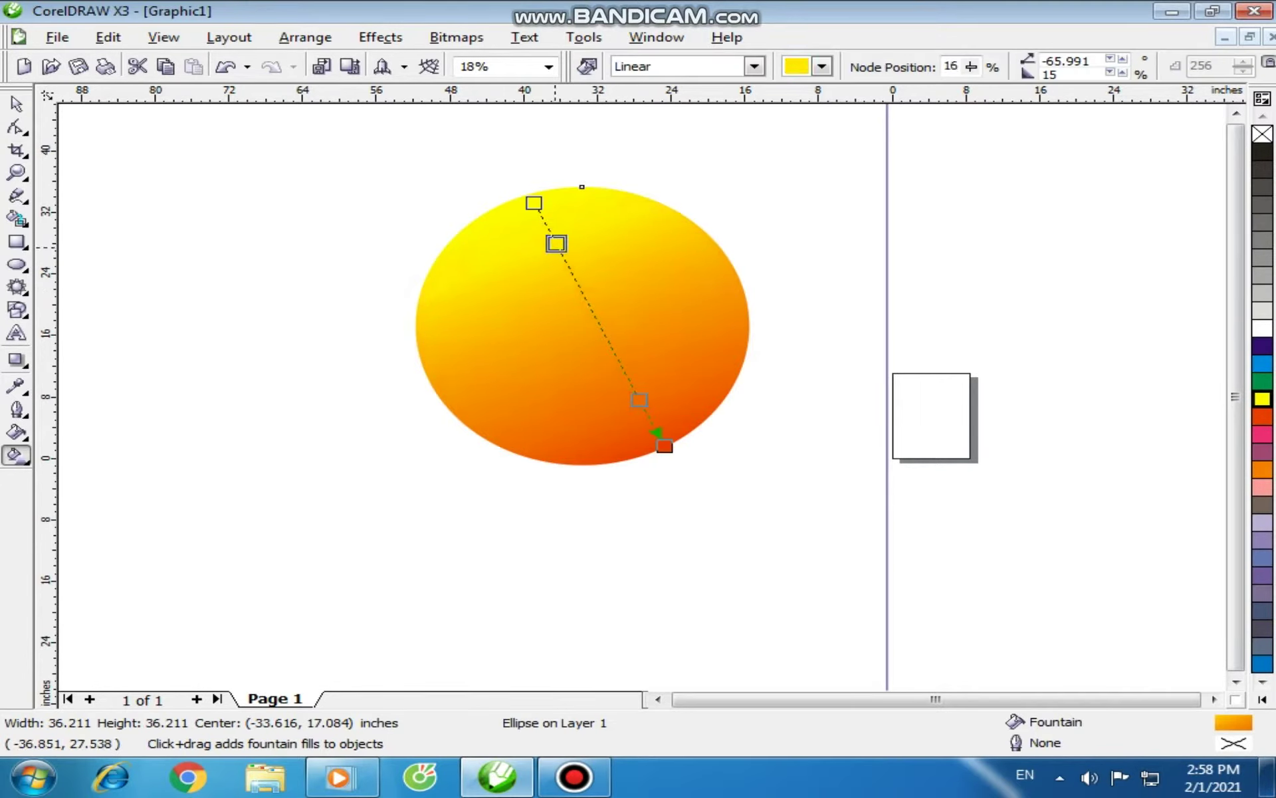
{"action": "left_click_drag", "start_coordinate": [533, 203], "coordinate": [551, 229]}
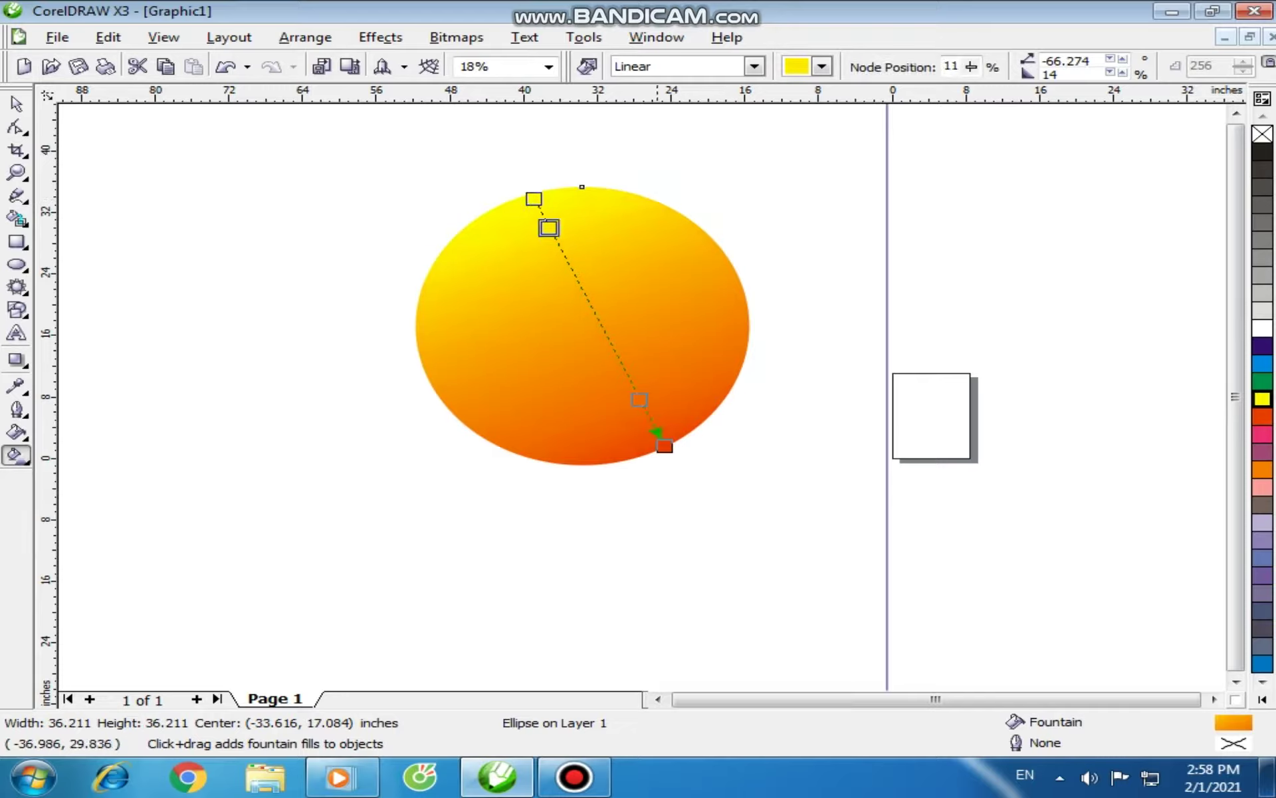
- Reposition the fill's orange node to 72% and the second yellow node to 5%
{"action": "left_click_drag", "start_coordinate": [638, 401], "coordinate": [614, 359]}
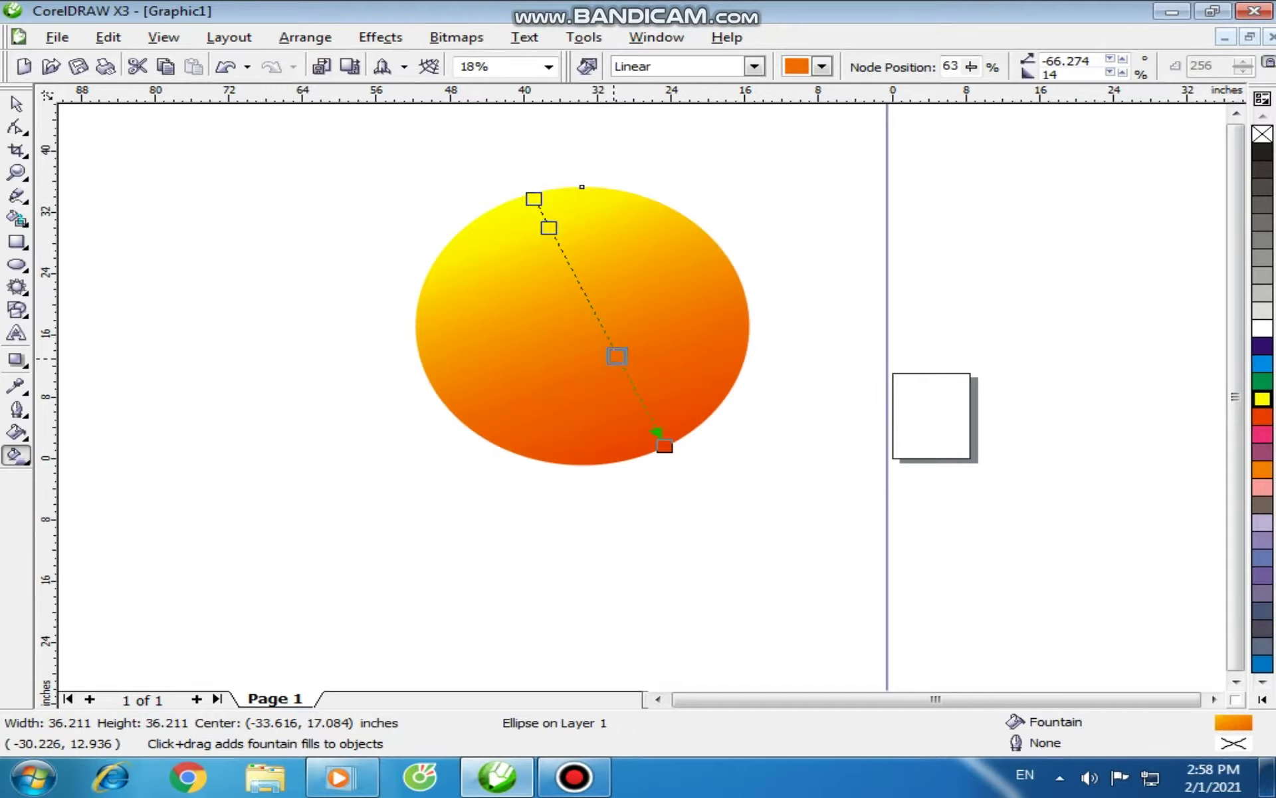
{"action": "mouse_move", "coordinate": [547, 231]}
{"action": "left_mouse_down"}
{"action": "mouse_move", "coordinate": [560, 257]}
{"action": "mouse_move", "coordinate": [549, 229]}
{"action": "left_mouse_up"}
{"action": "left_click_drag", "start_coordinate": [616, 356], "coordinate": [629, 379]}
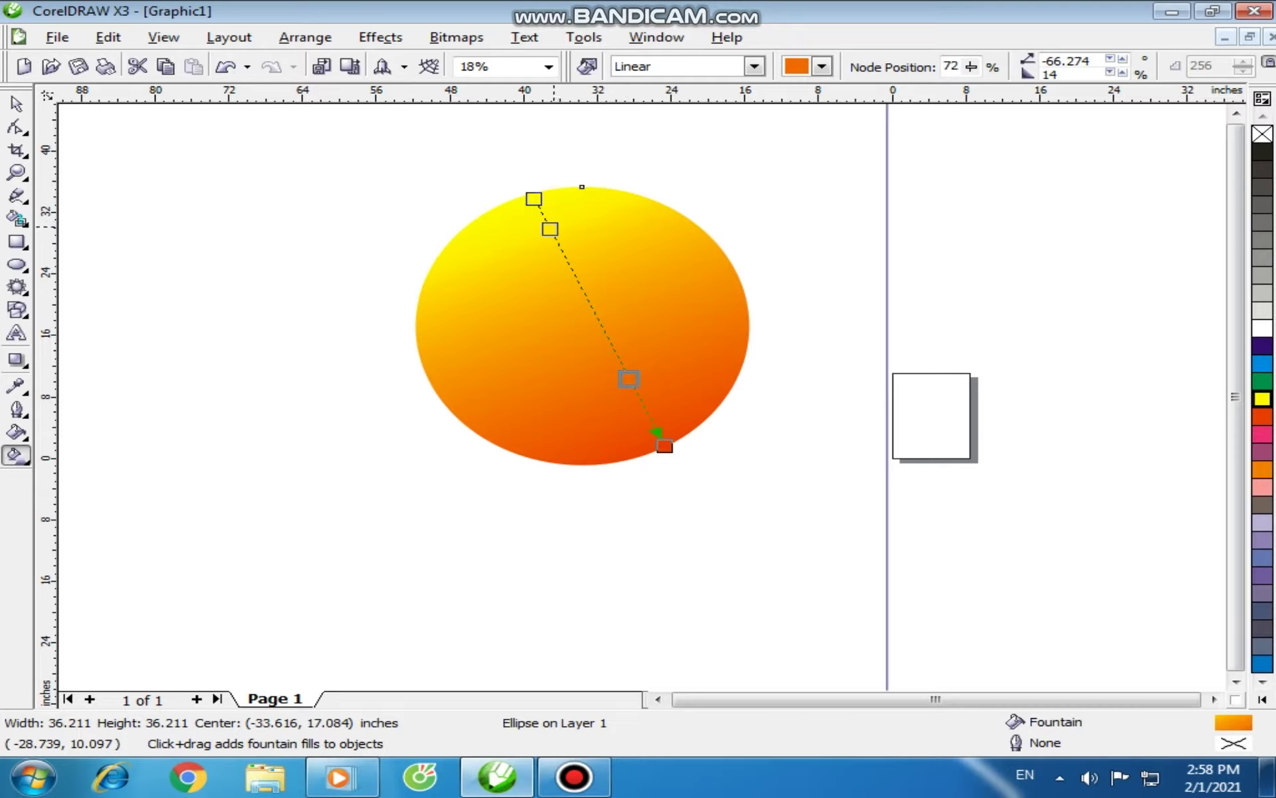
{"action": "left_click_drag", "start_coordinate": [551, 230], "coordinate": [550, 211]}
{"action": "left_click", "coordinate": [655, 170]}
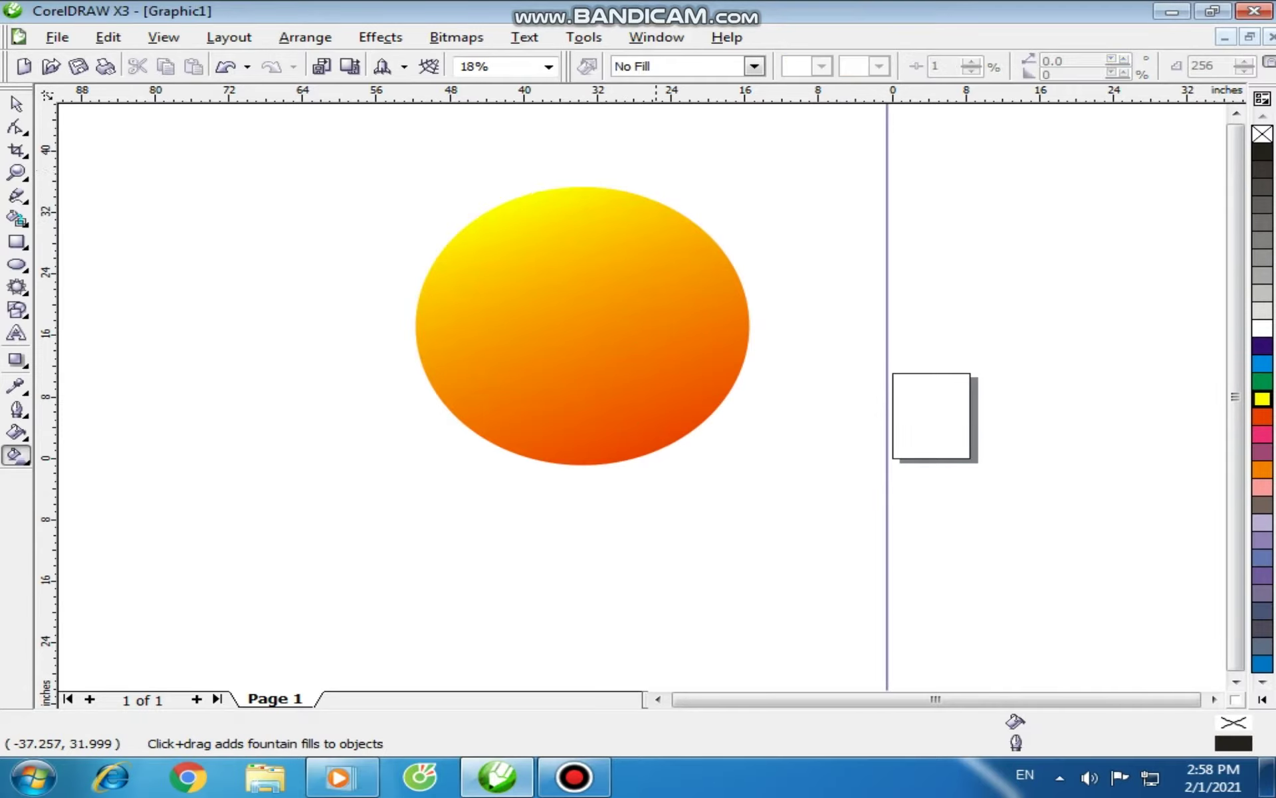
{"action": "left_click", "coordinate": [525, 213]}
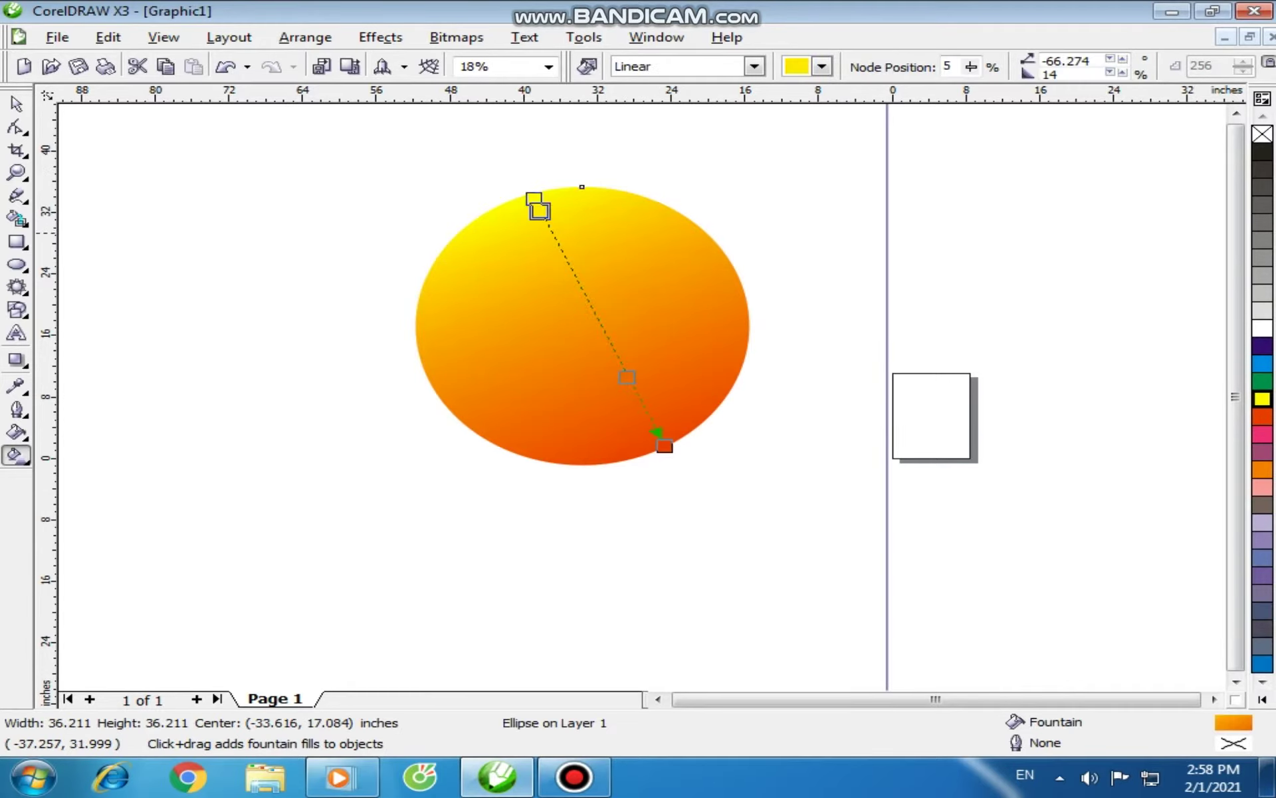
- Extend the fill's red end past the ellipse's lower-right edge and add another intermediate node where the gradient line crosses that edge
{"action": "left_click_drag", "start_coordinate": [664, 446], "coordinate": [695, 487]}
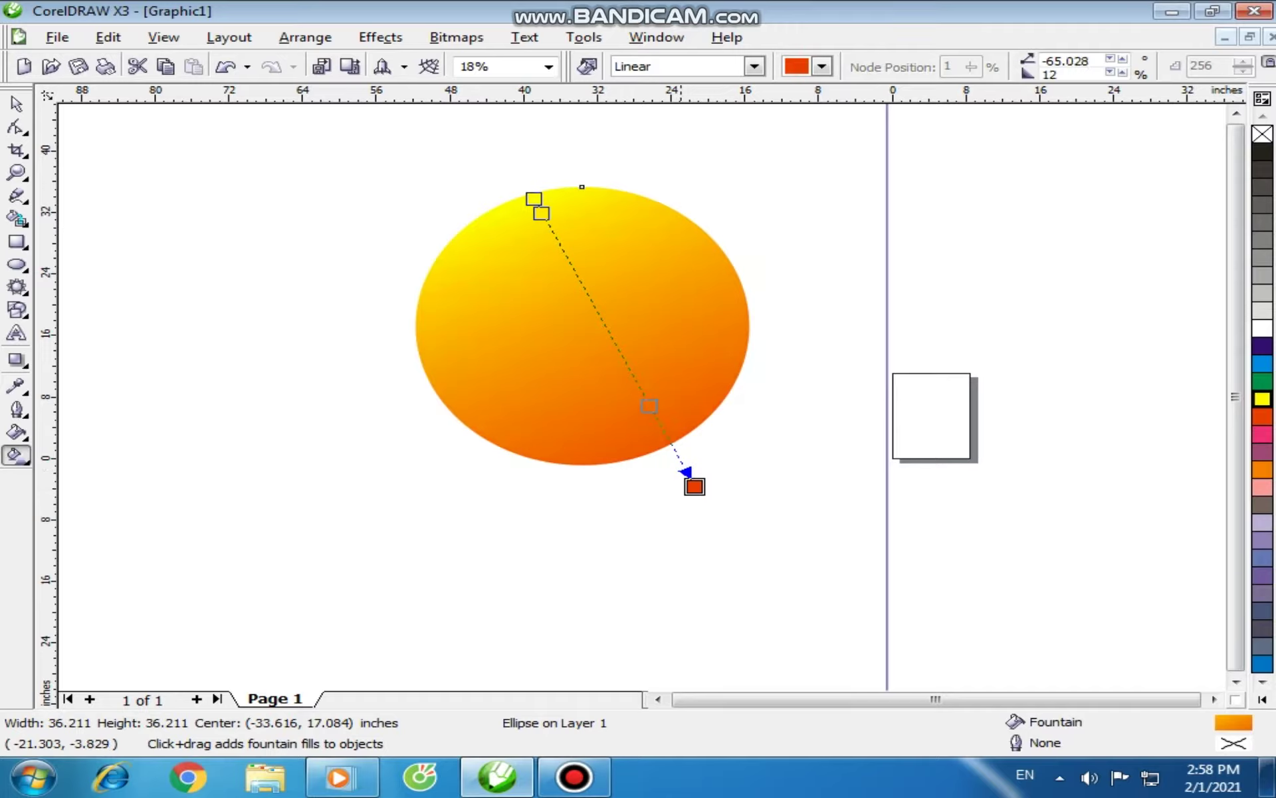
{"action": "double_click", "coordinate": [670, 441]}
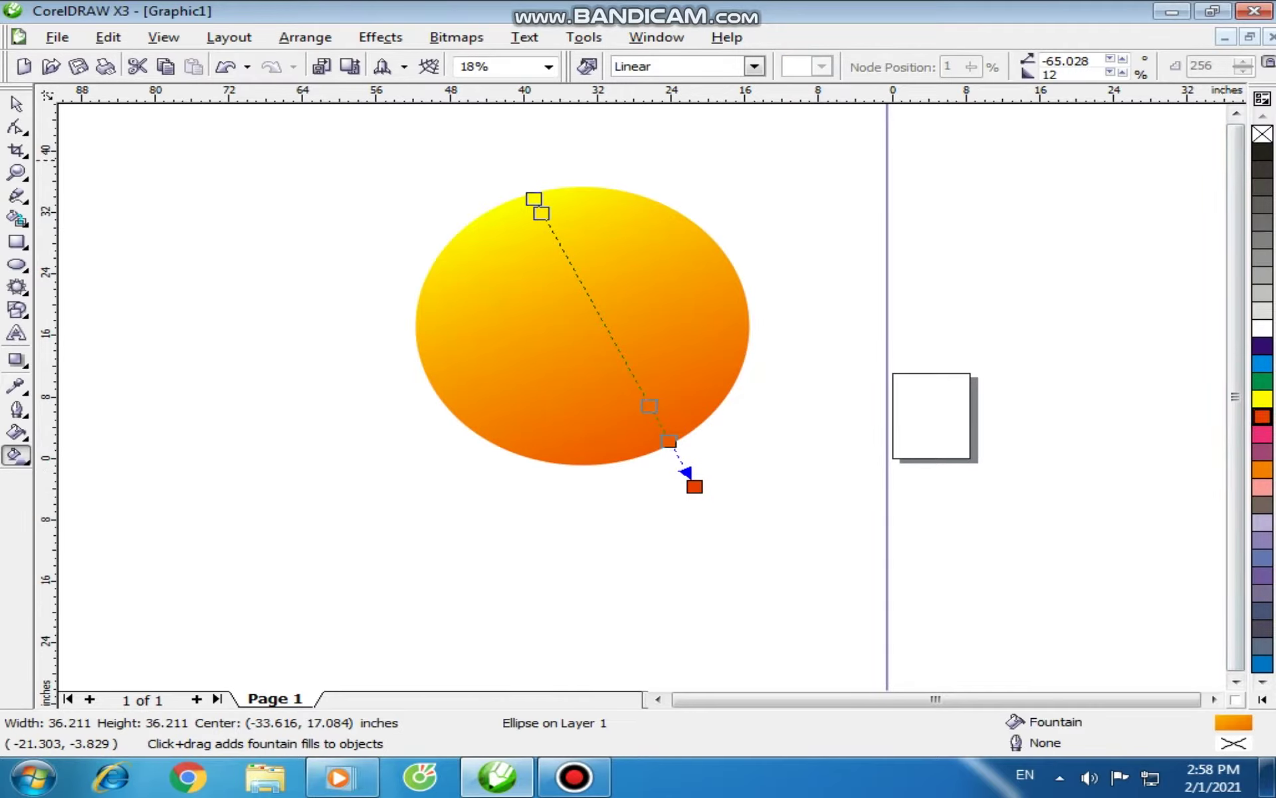
{"action": "left_click", "coordinate": [16, 104]}
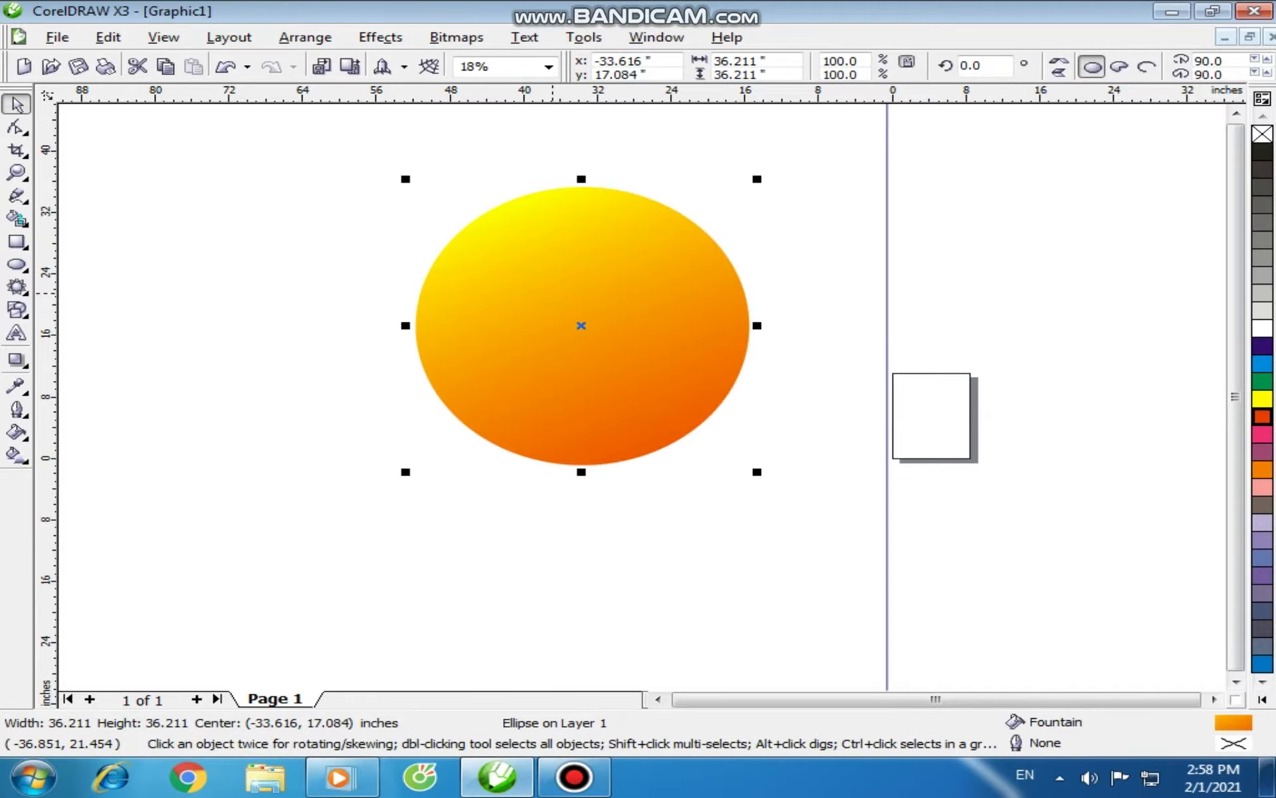
{"action": "left_click", "coordinate": [553, 293]}
{"action": "left_click", "coordinate": [16, 454]}
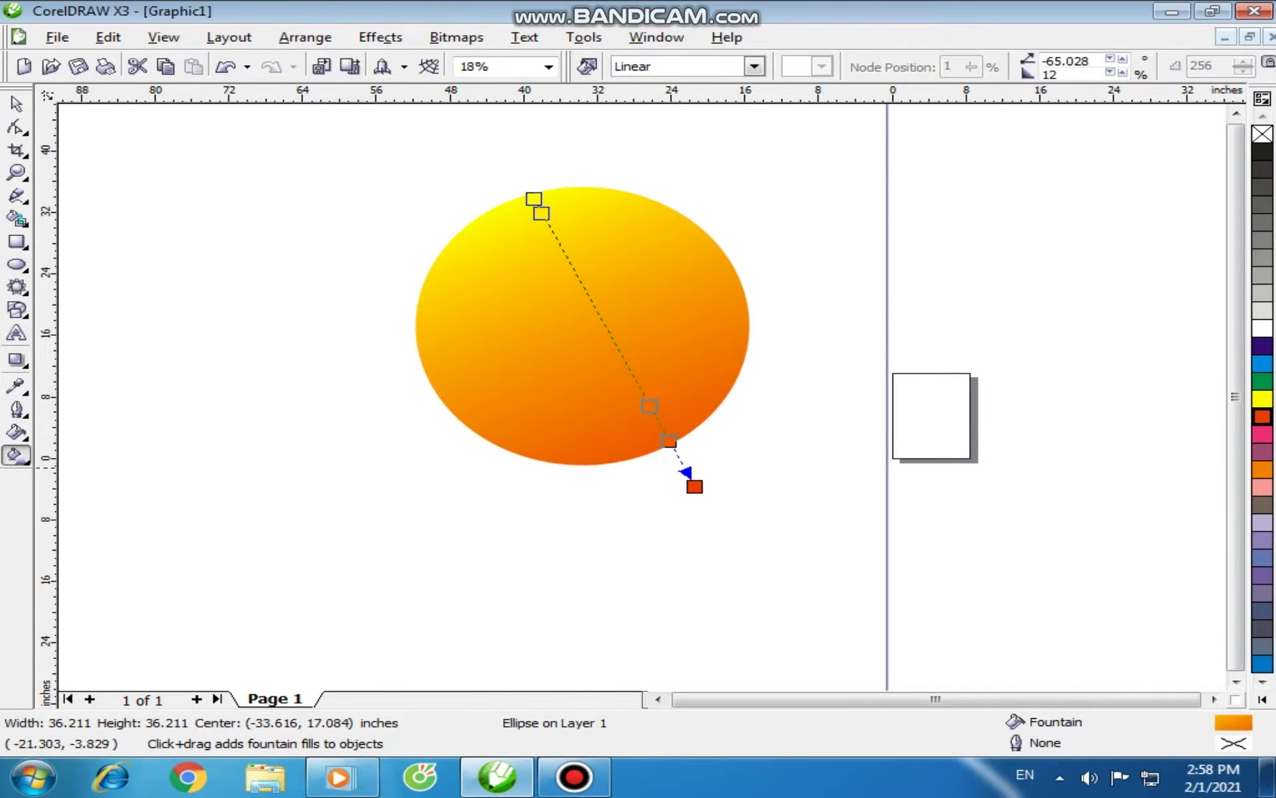
- Swing the fill's red end node around outside the ellipse to set the gradient angle to about -63.7 degrees
{"action": "left_click_drag", "start_coordinate": [695, 487], "coordinate": [664, 494]}
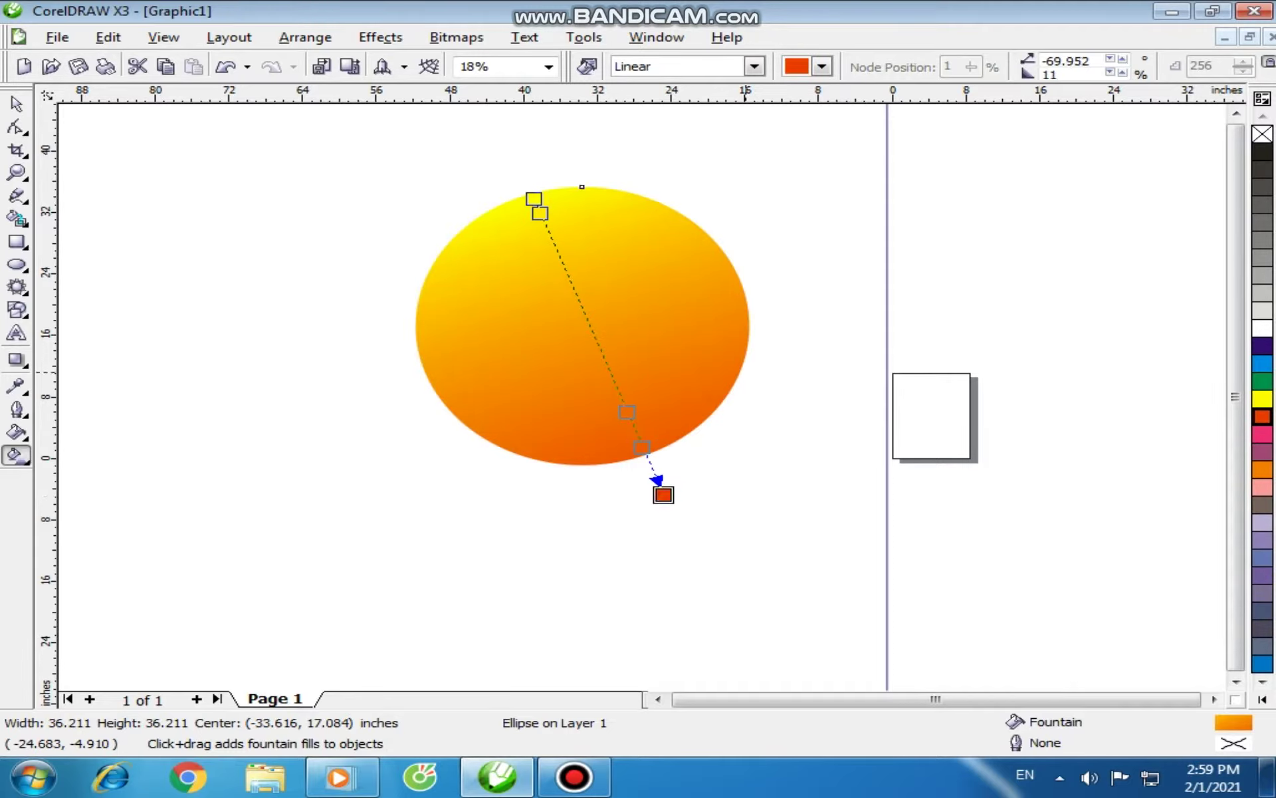
{"action": "left_click", "coordinate": [745, 372]}
{"action": "left_click", "coordinate": [619, 360]}
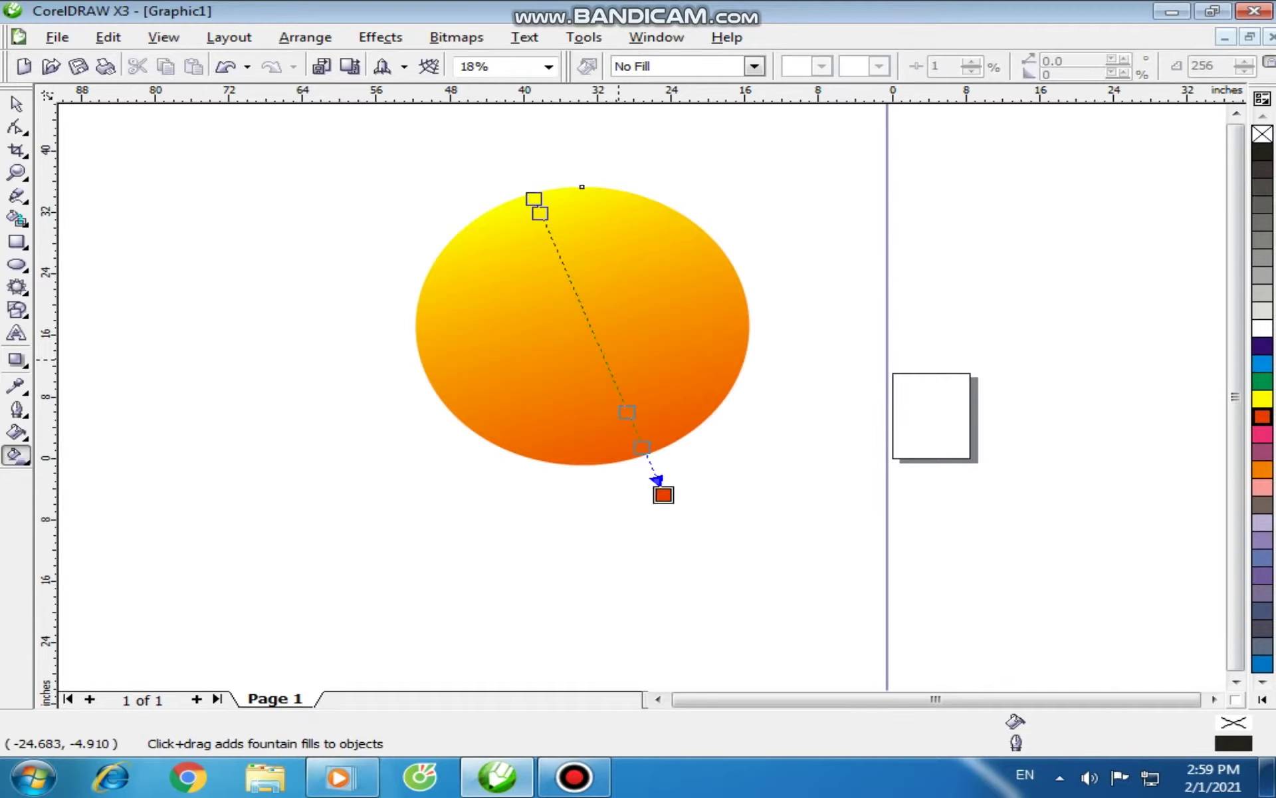
{"action": "left_click_drag", "start_coordinate": [663, 494], "coordinate": [700, 478]}
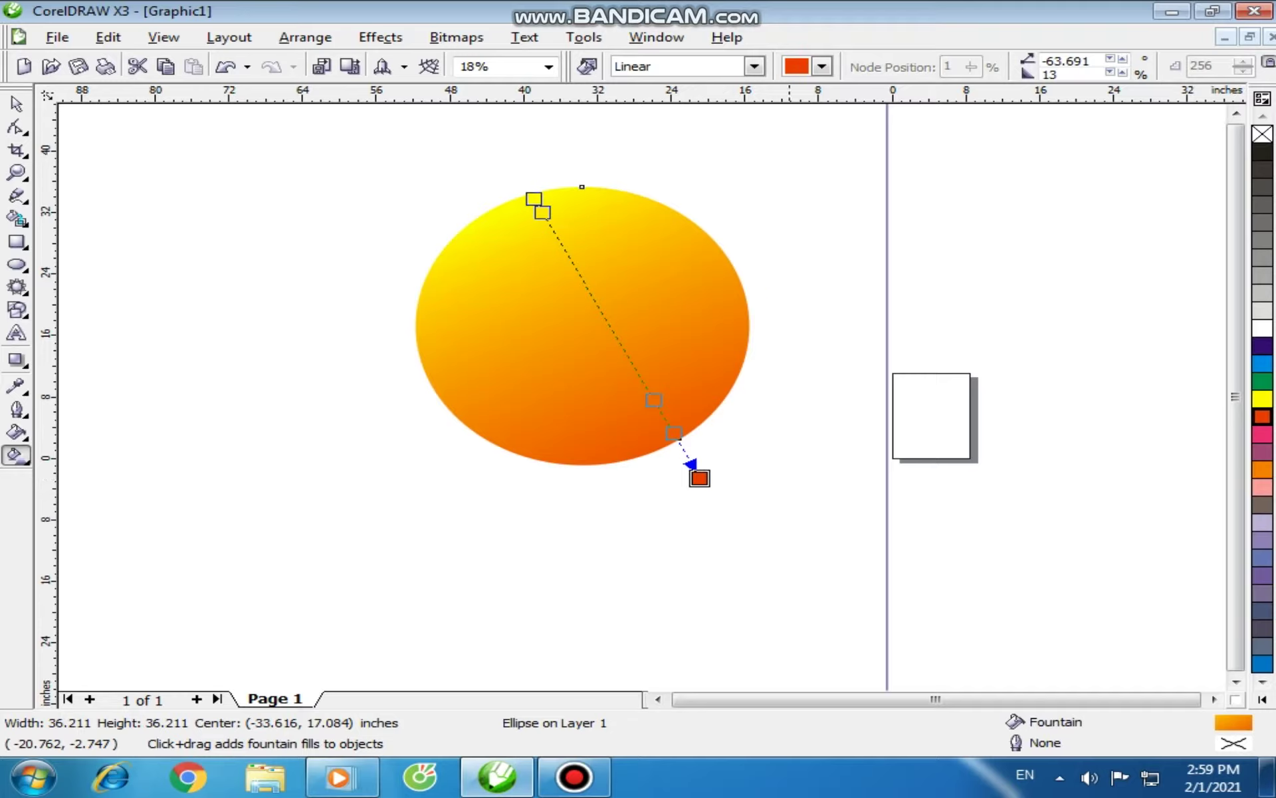
{"action": "key", "text": "Escape"}
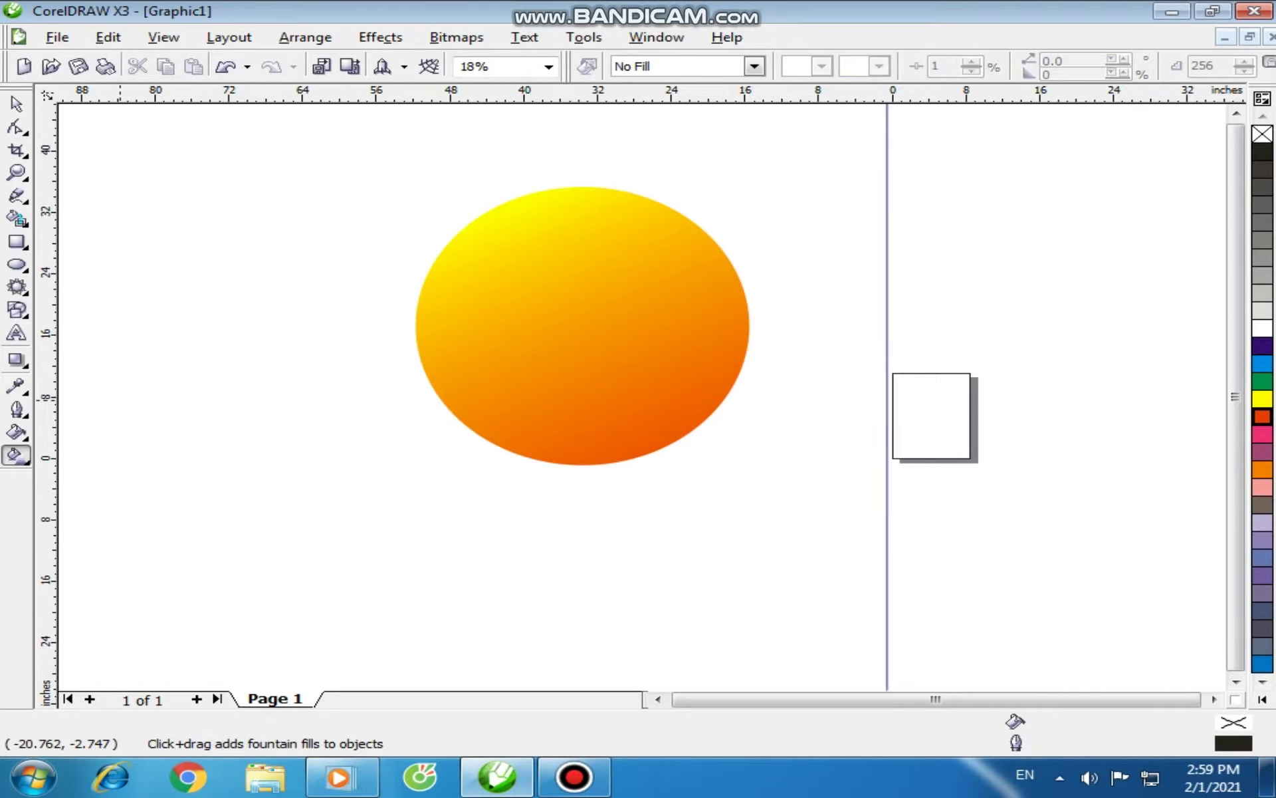
- Add a drop shadow to the ellipse, cast from its top edge downward at about -89 degrees
{"action": "left_click", "coordinate": [17, 105]}
{"action": "left_click", "coordinate": [571, 350]}
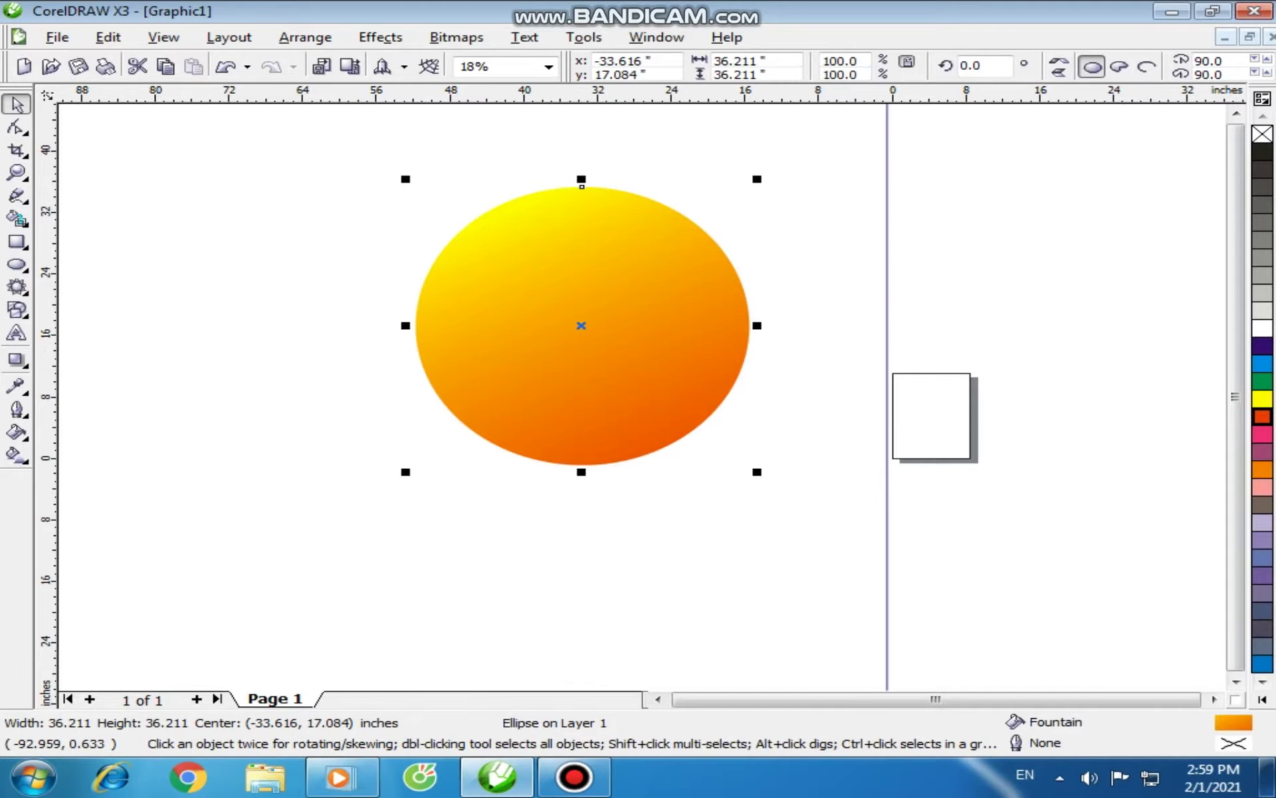
{"action": "left_click", "coordinate": [16, 360]}
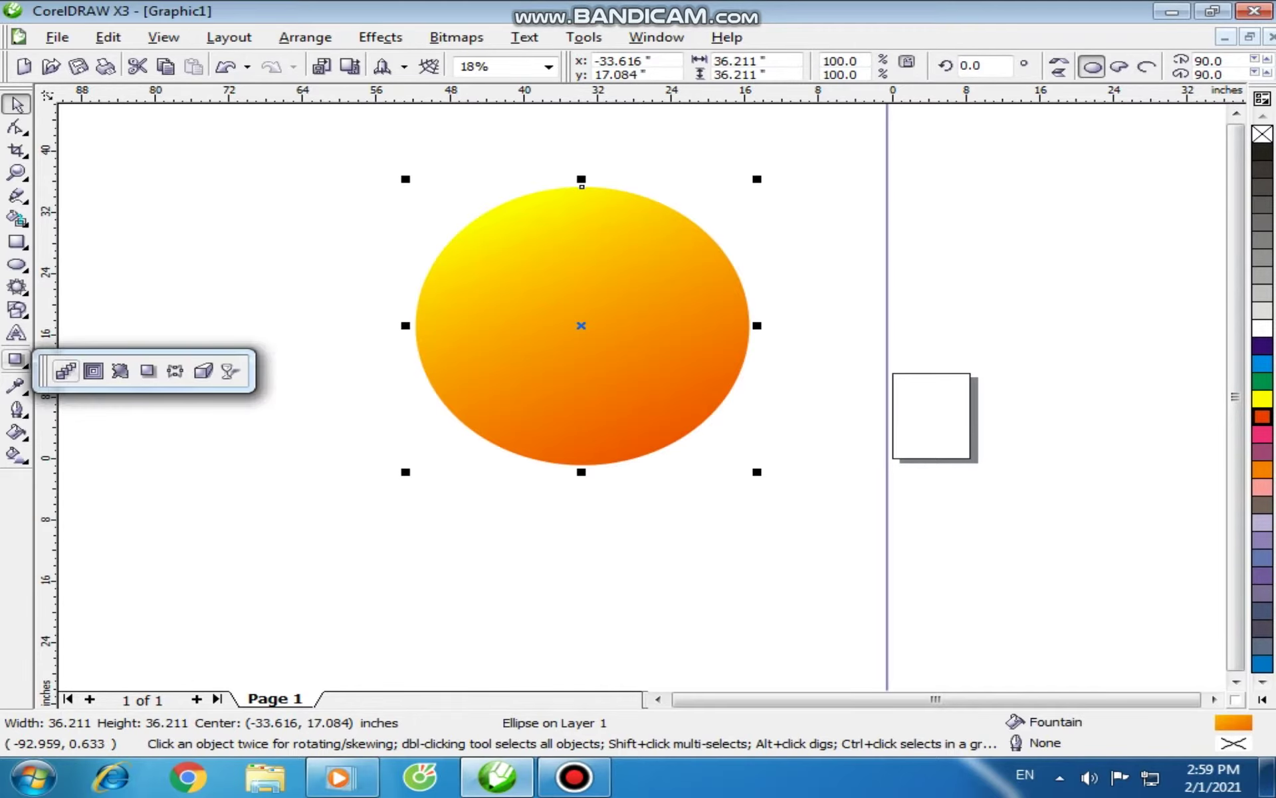
{"action": "left_click", "coordinate": [148, 370]}
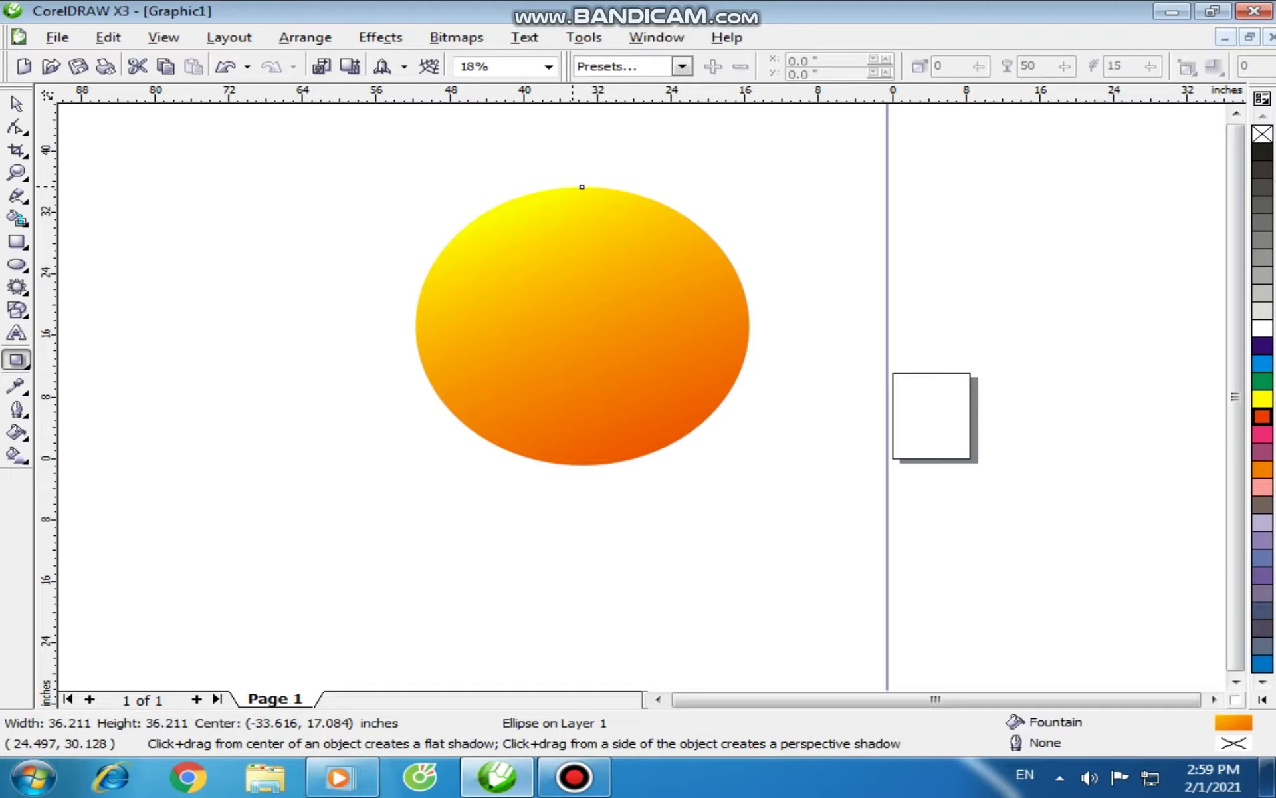
{"action": "left_click_drag", "start_coordinate": [575, 186], "coordinate": [590, 541]}
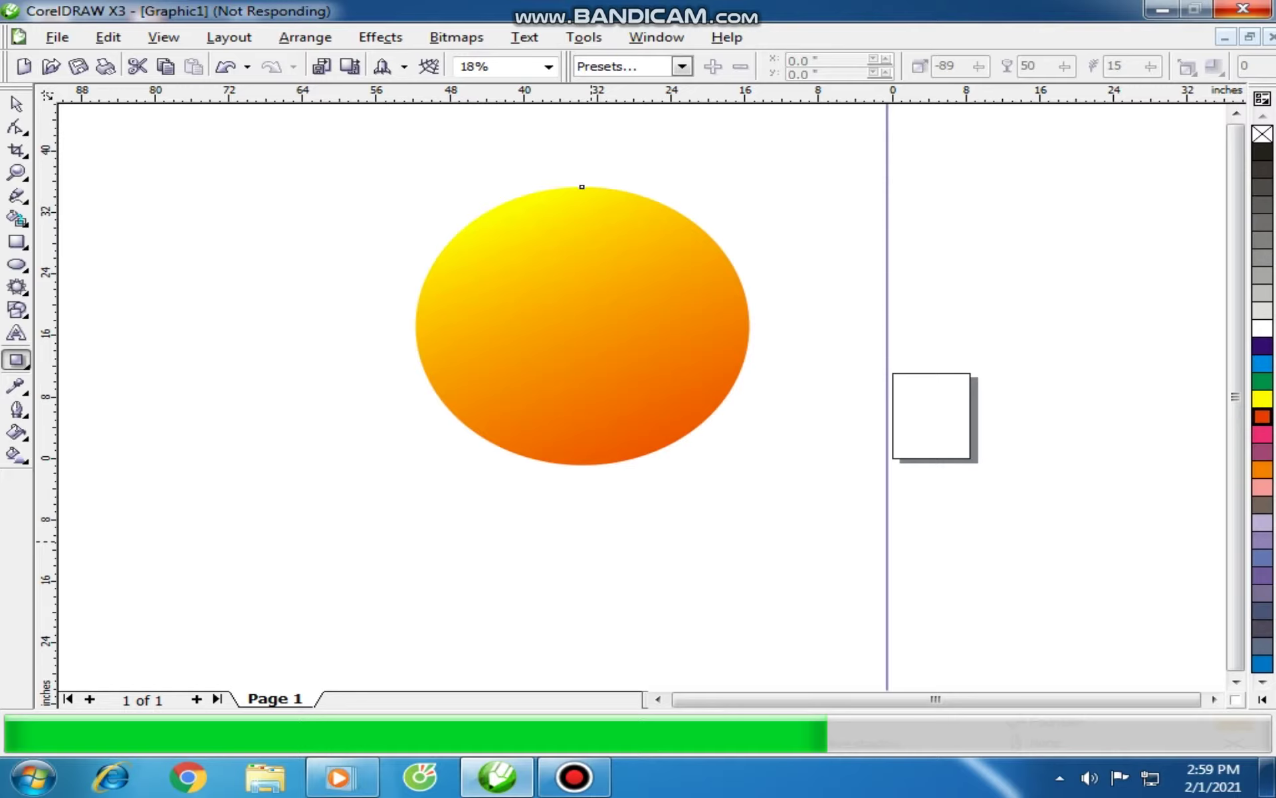
{"action": "left_click_drag", "start_coordinate": [581, 186], "coordinate": [573, 459]}
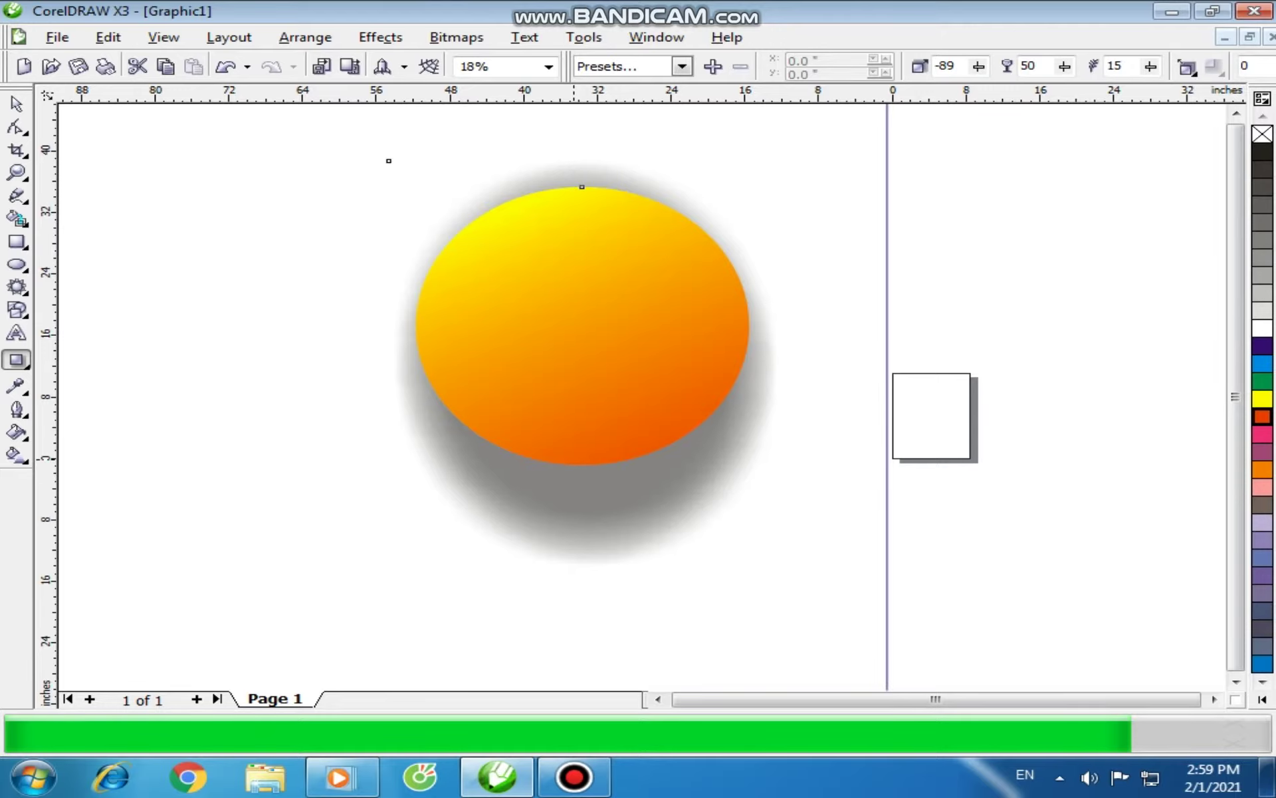
- Shorten the drop shadow into a flat oval beneath the ellipse, cast from its bottom edge at about -75 degrees
{"action": "key", "text": "F3"}
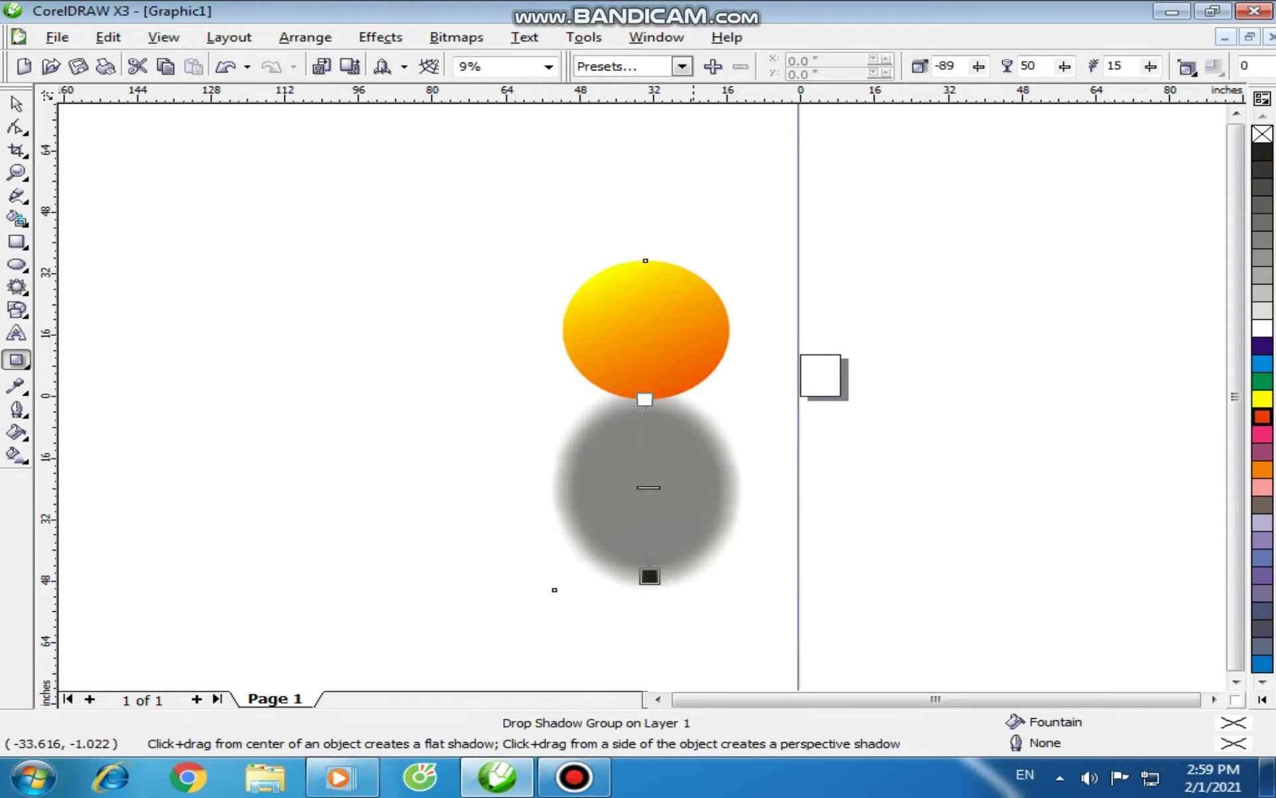
{"action": "scroll", "coordinate": [654, 583], "scroll_direction": "up", "scroll_amount": 1}
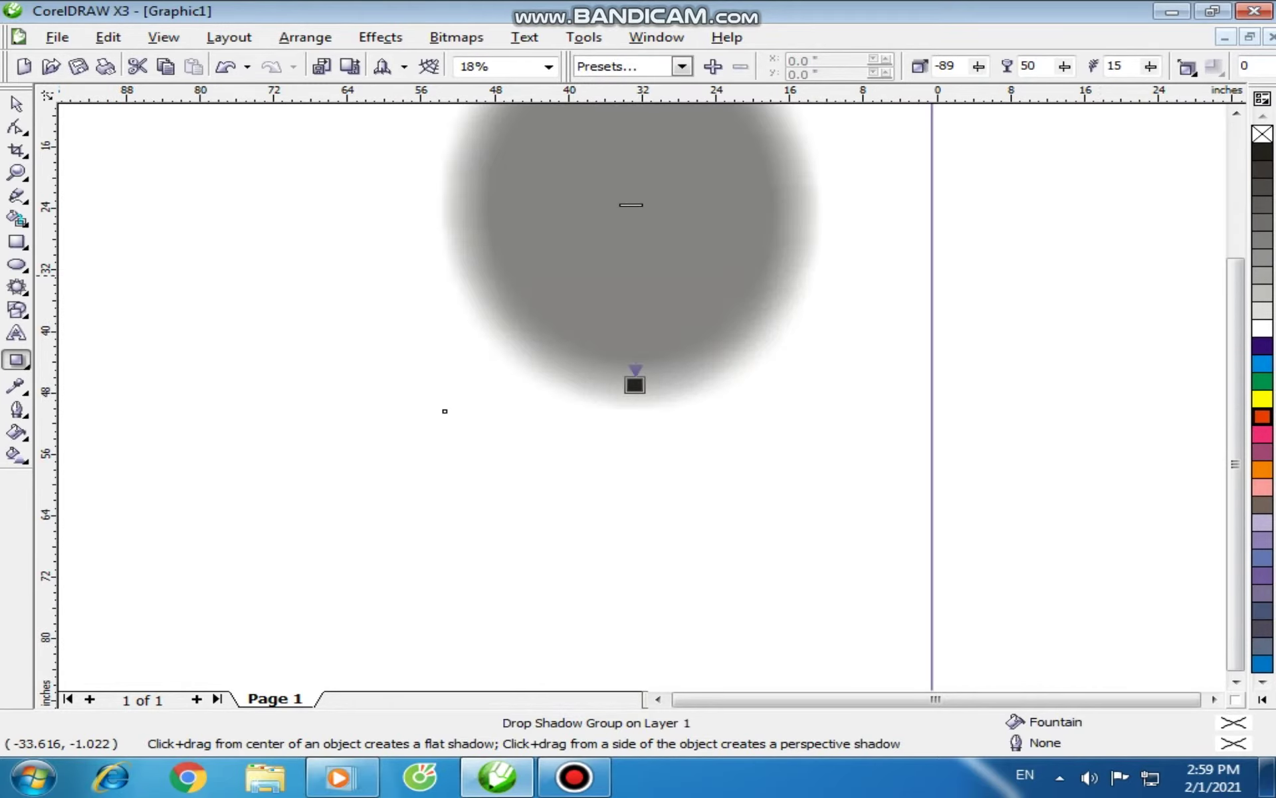
{"action": "left_click_drag", "start_coordinate": [1234, 275], "coordinate": [1235, 254]}
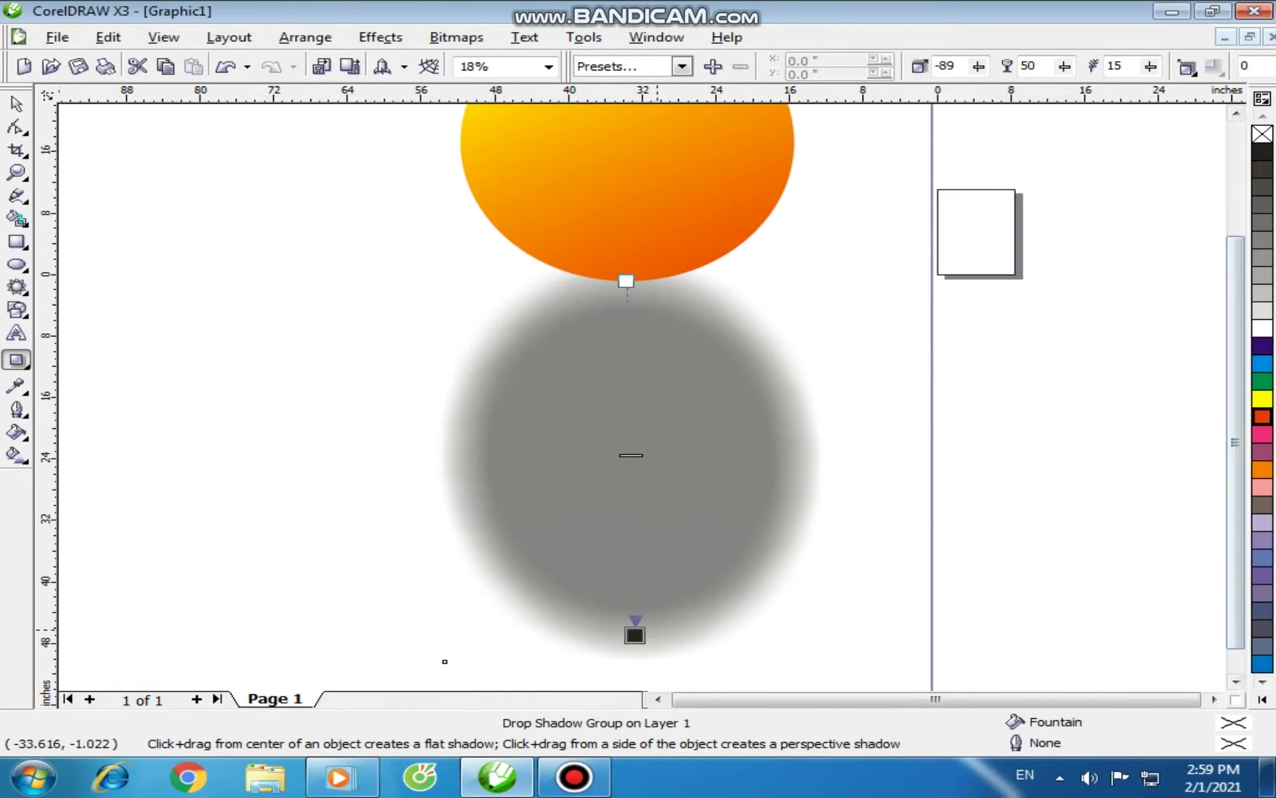
{"action": "left_click_drag", "start_coordinate": [634, 635], "coordinate": [655, 524]}
{"action": "left_click_drag", "start_coordinate": [626, 281], "coordinate": [644, 342]}
{"action": "scroll", "coordinate": [638, 450], "scroll_direction": "down", "scroll_amount": 1}
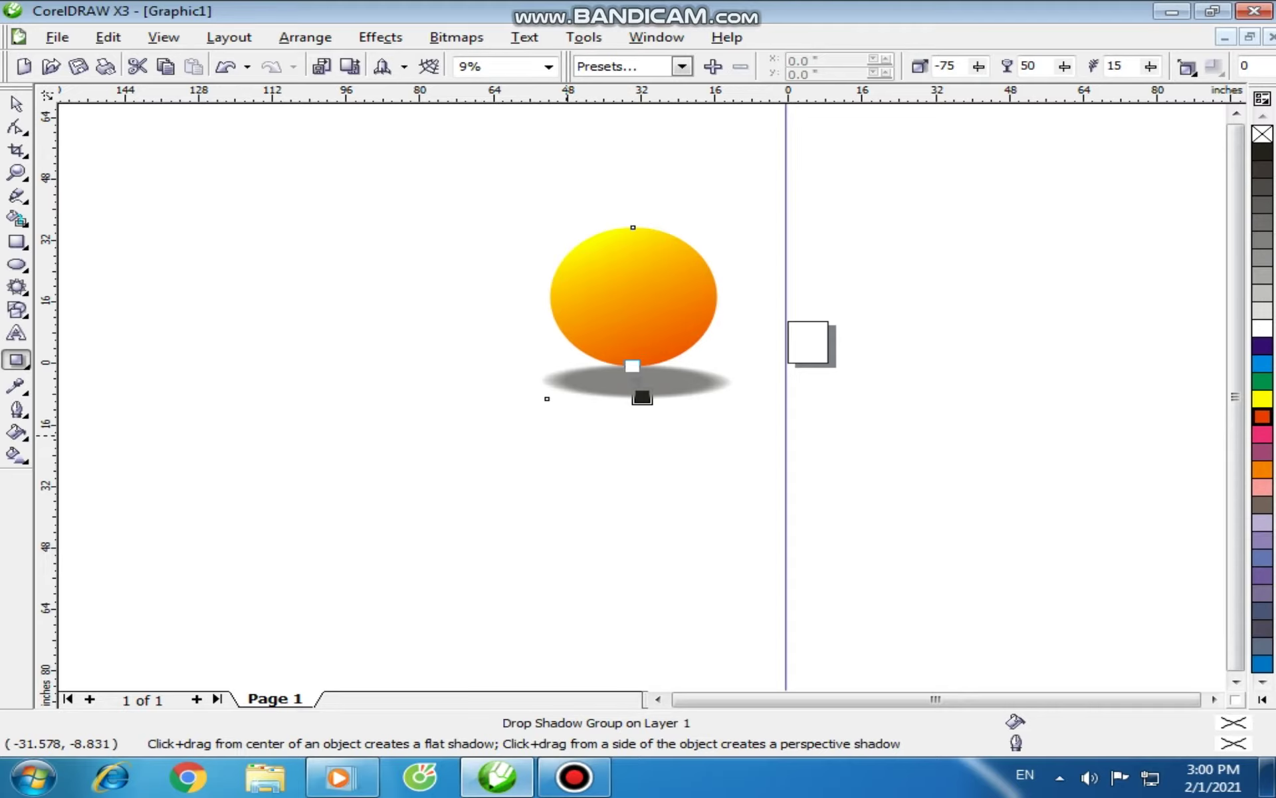
{"action": "scroll", "coordinate": [636, 278], "scroll_direction": "up", "scroll_amount": 2}
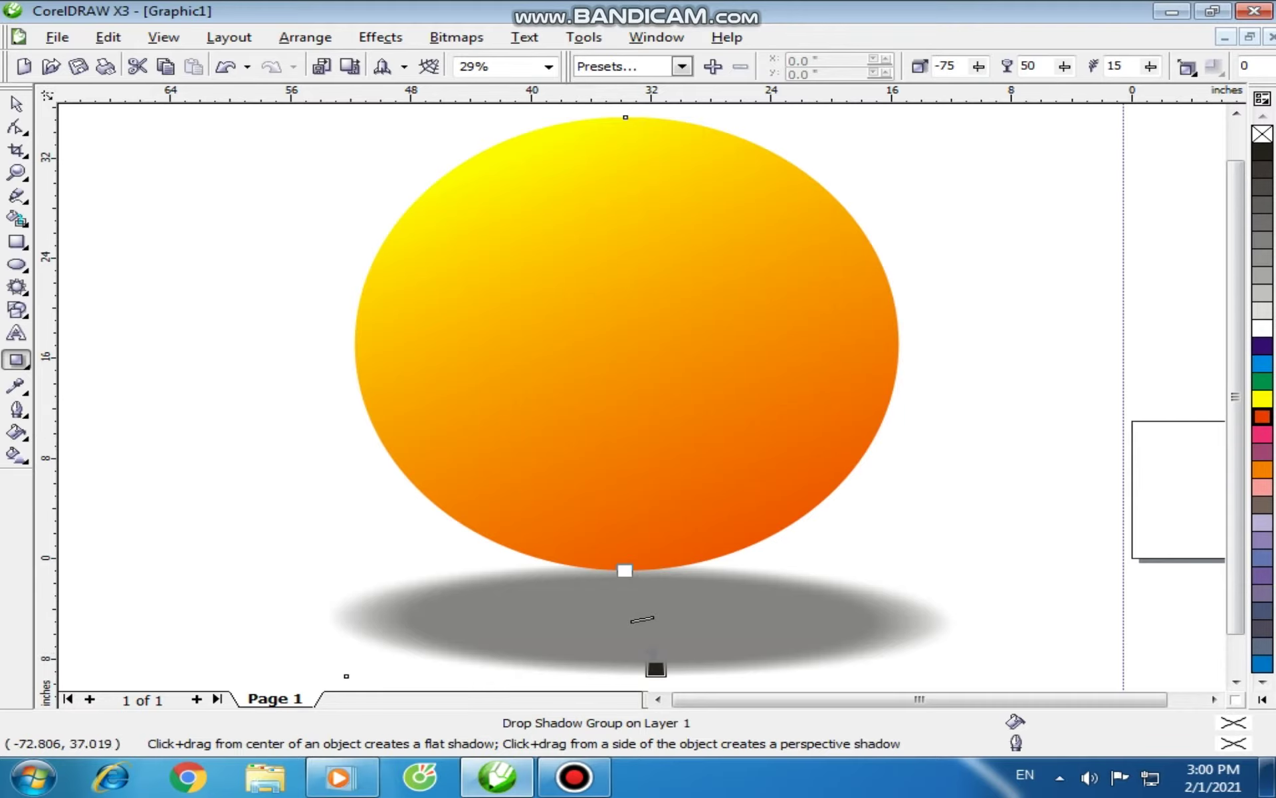
- Export the shaded ellipse for Microsoft Office, with Compatibility and Presentation settings, as a PNG named hnmn in the Videos library
{"action": "left_click", "coordinate": [58, 36]}
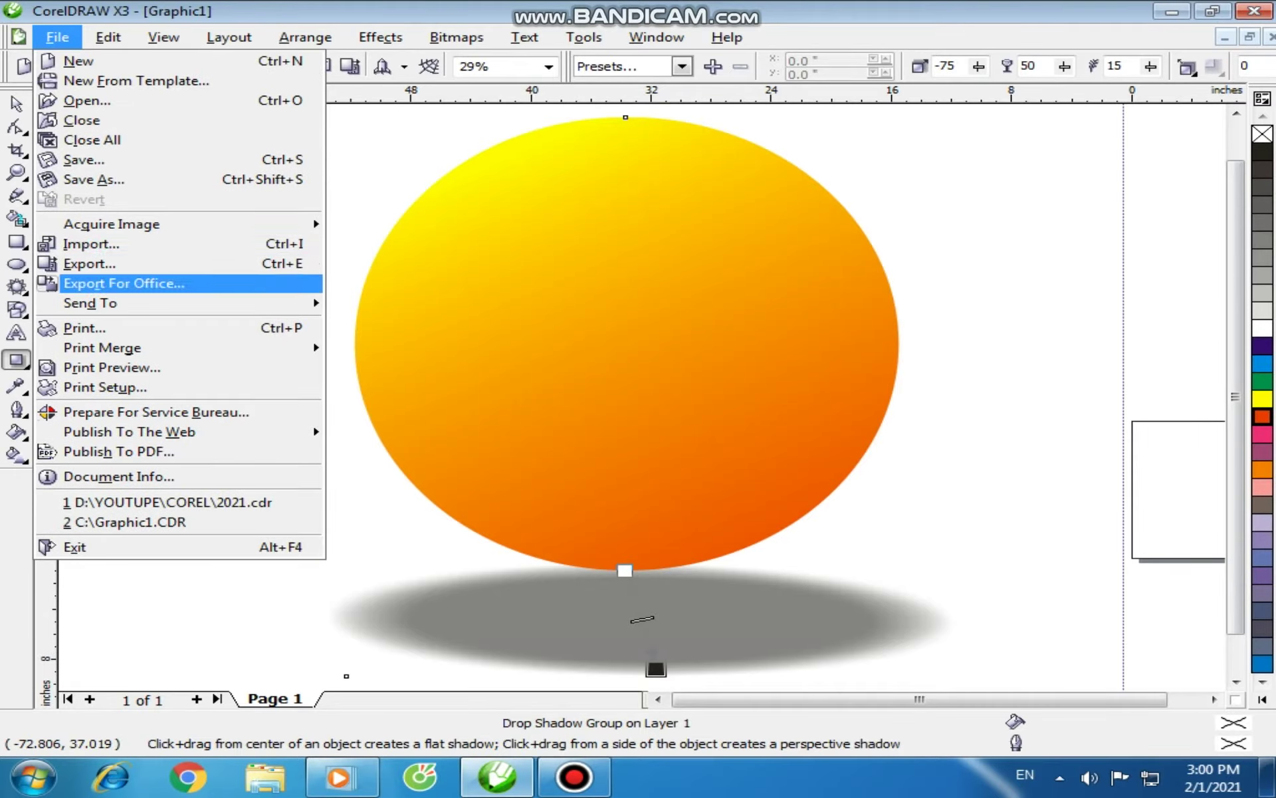
{"action": "left_click", "coordinate": [123, 283]}
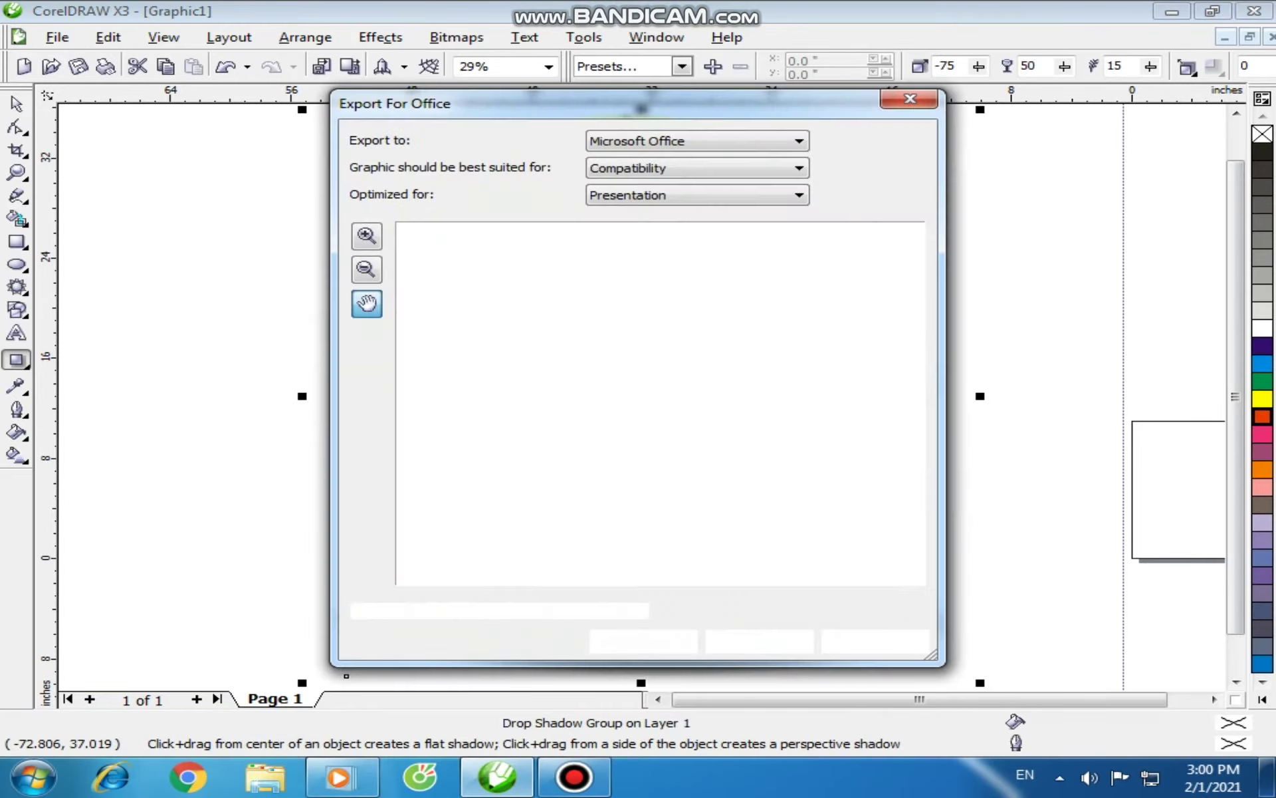
{"action": "left_click", "coordinate": [642, 641]}
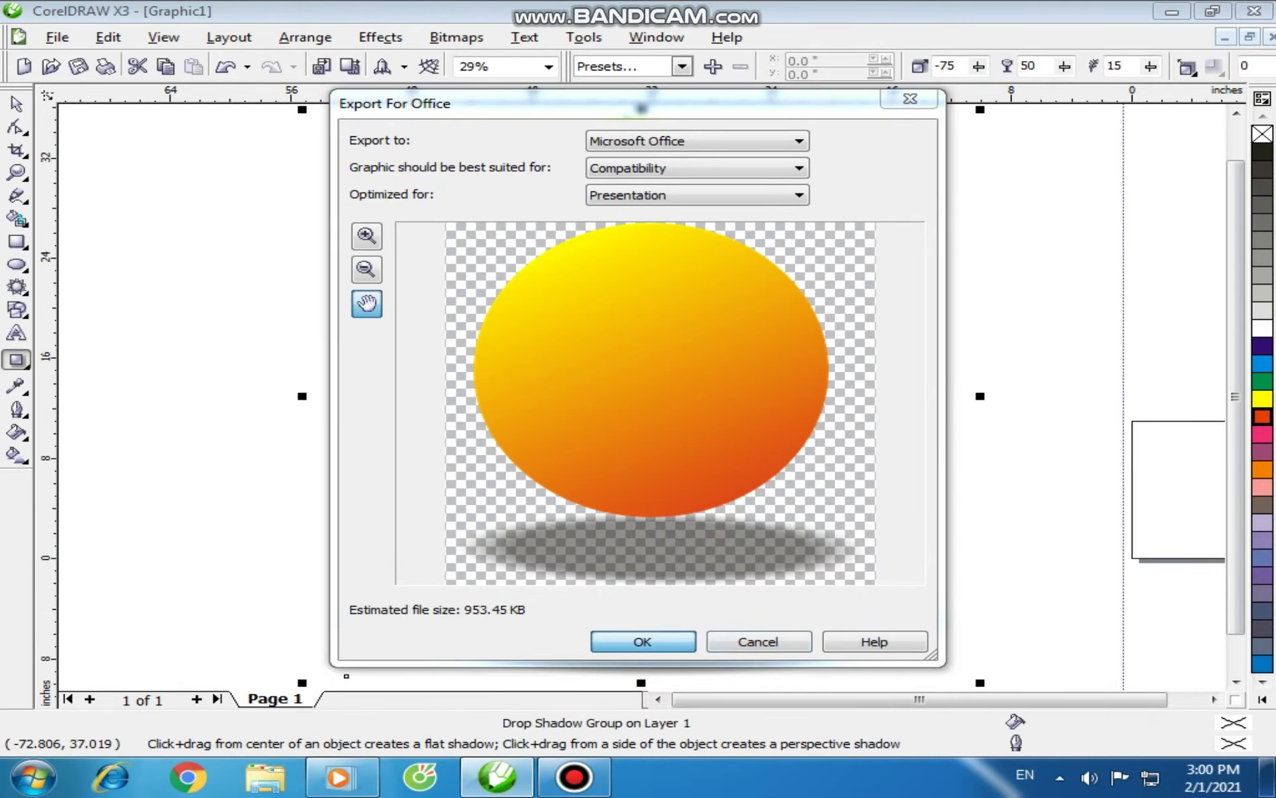
{"action": "left_click", "coordinate": [354, 382]}
{"action": "double_click", "coordinate": [835, 311]}
{"action": "left_click", "coordinate": [542, 580]}
{"action": "type", "text": "hnmn"}
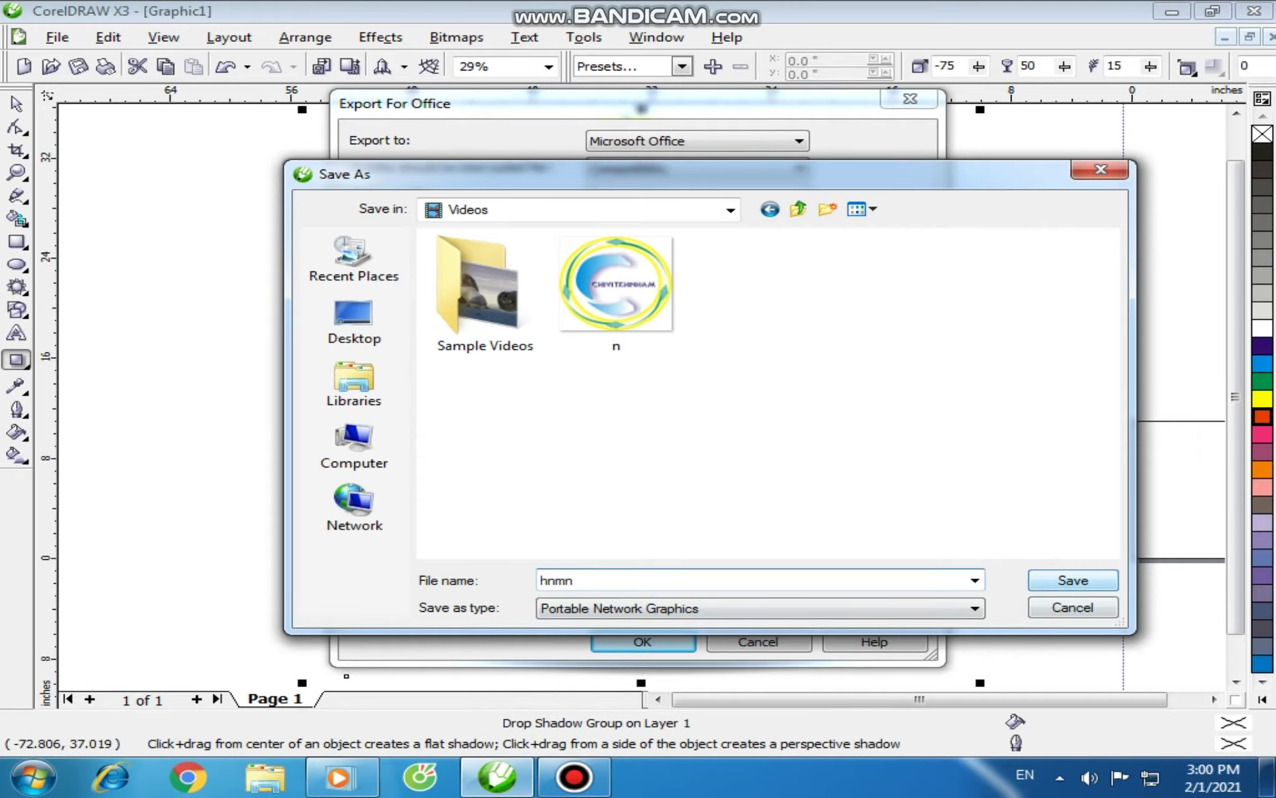
{"action": "key", "text": "Return"}
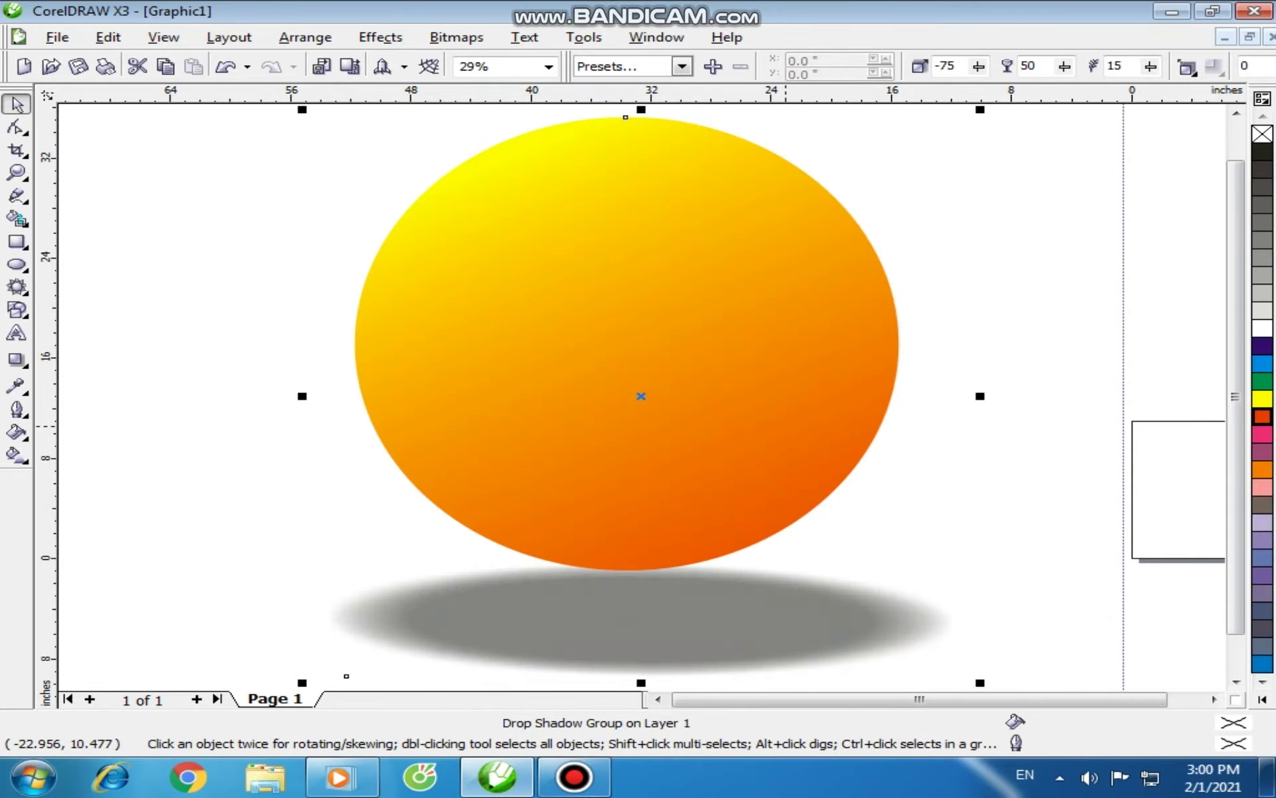
- View the exported hnmn image from the Videos library in Windows Explorer, and close both the image and the folder
{"action": "left_click", "coordinate": [265, 776]}
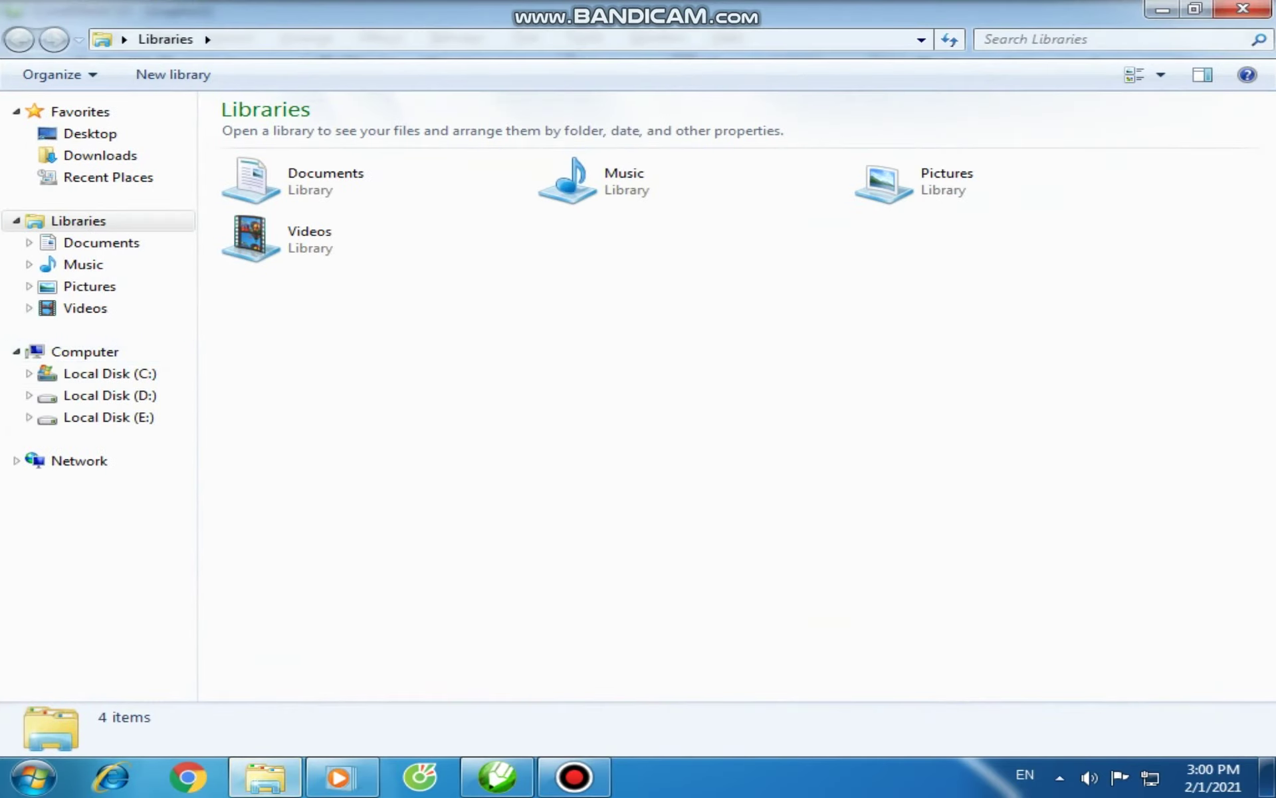
{"action": "left_click", "coordinate": [85, 308]}
{"action": "double_click", "coordinate": [1073, 216]}
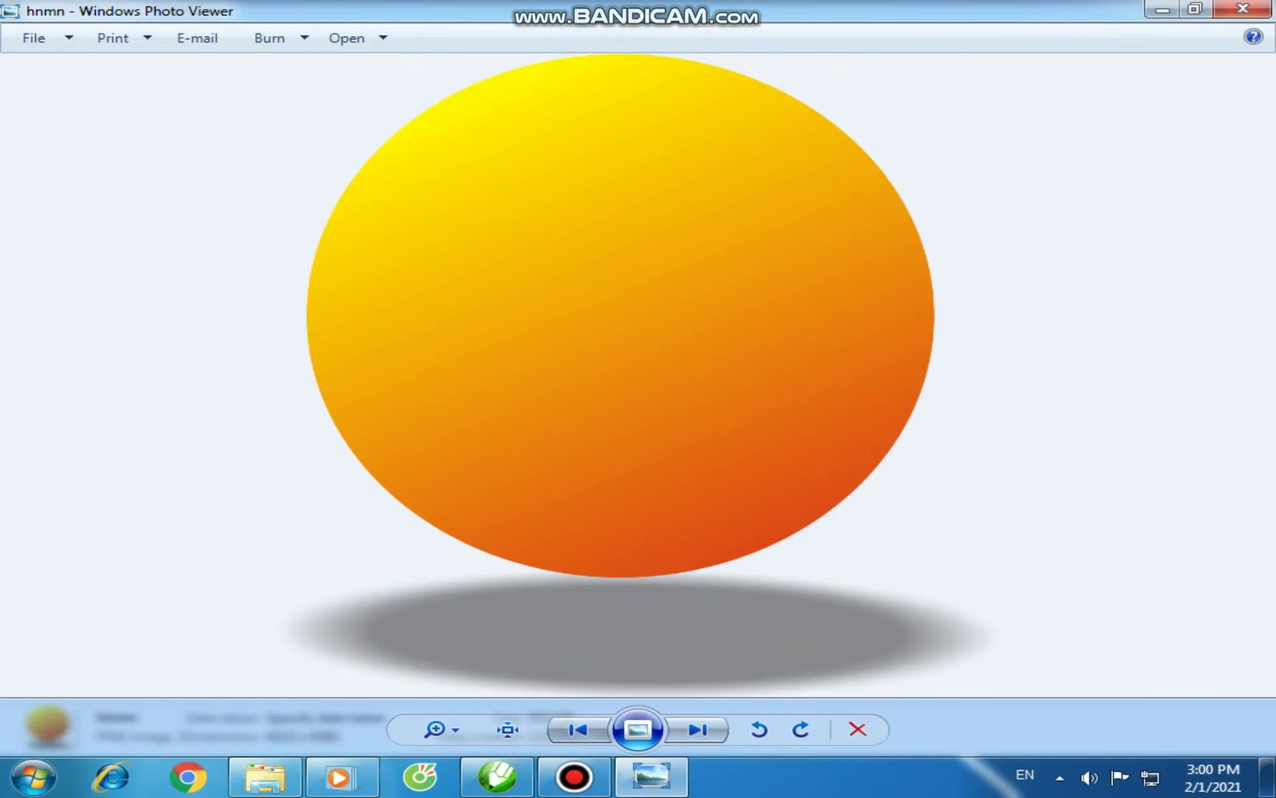
{"action": "left_click", "coordinate": [1242, 9]}
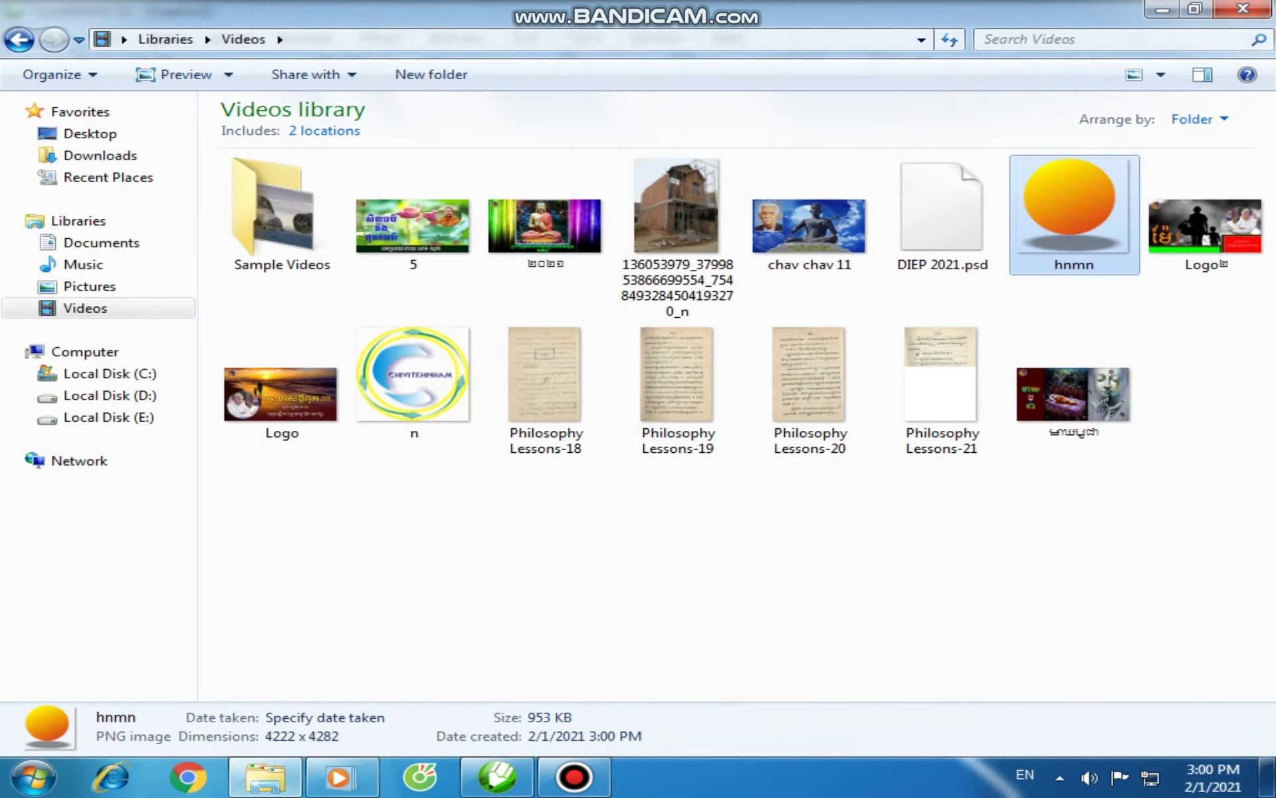
{"action": "left_click", "coordinate": [1242, 8]}
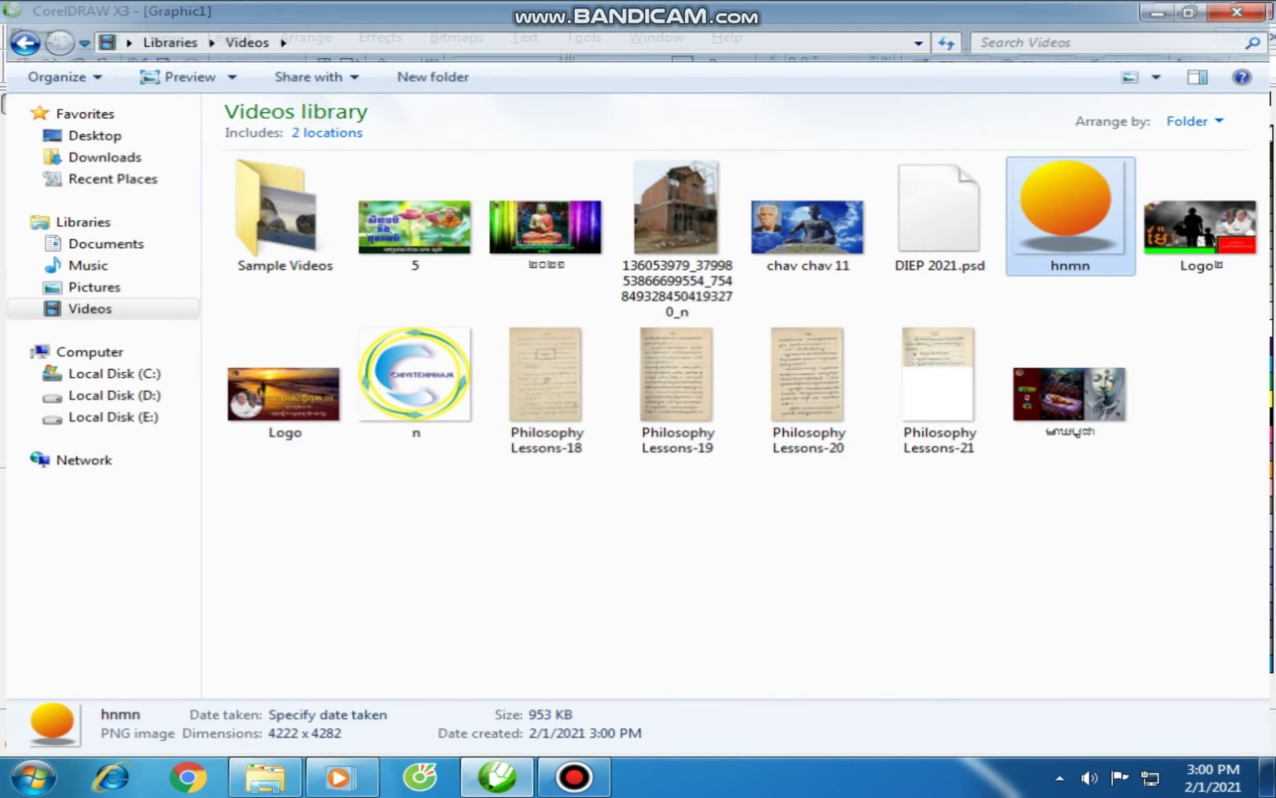
- Move the fill's yellow start node toward the ellipse's upper-left edge at about -54 degrees and reposition the orange node near the lower-right edge to 86%
{"action": "left_click", "coordinate": [16, 456]}
{"action": "left_click_drag", "start_coordinate": [549, 136], "coordinate": [459, 181]}
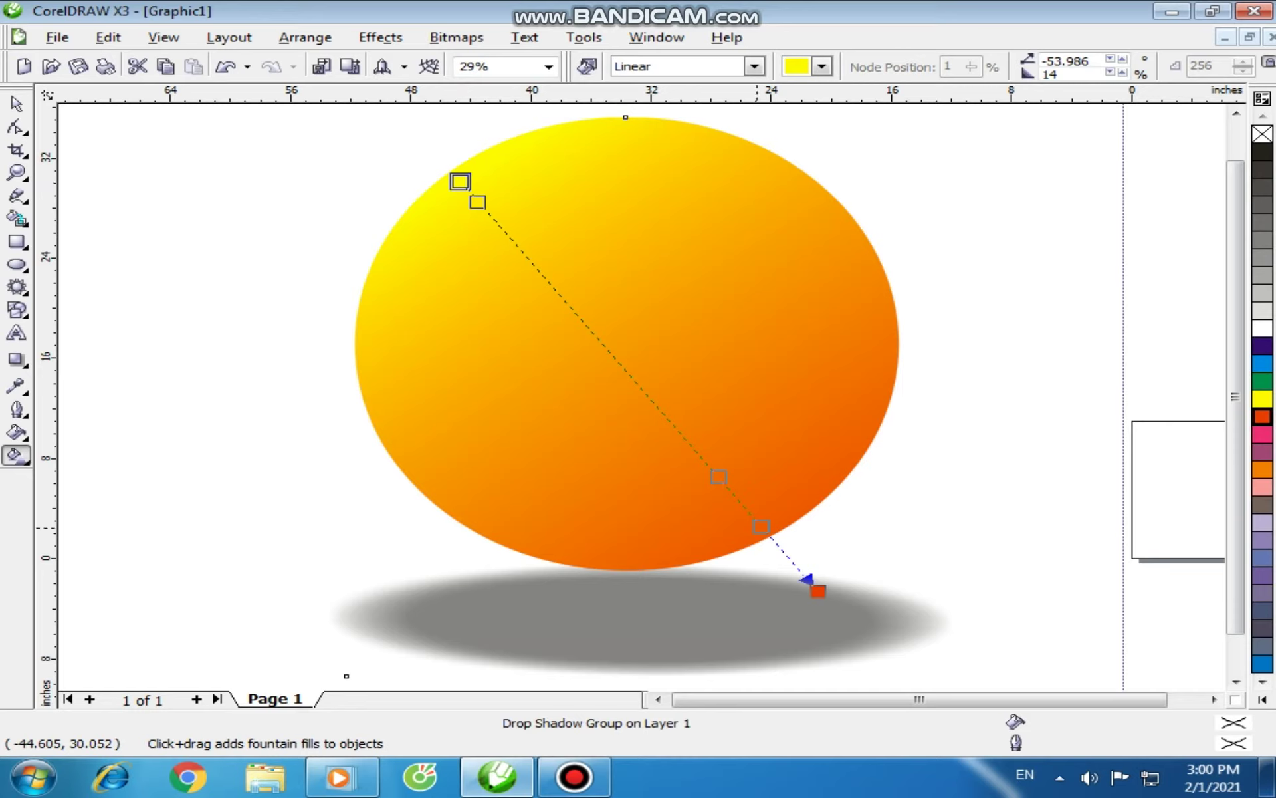
{"action": "left_click_drag", "start_coordinate": [760, 526], "coordinate": [769, 535]}
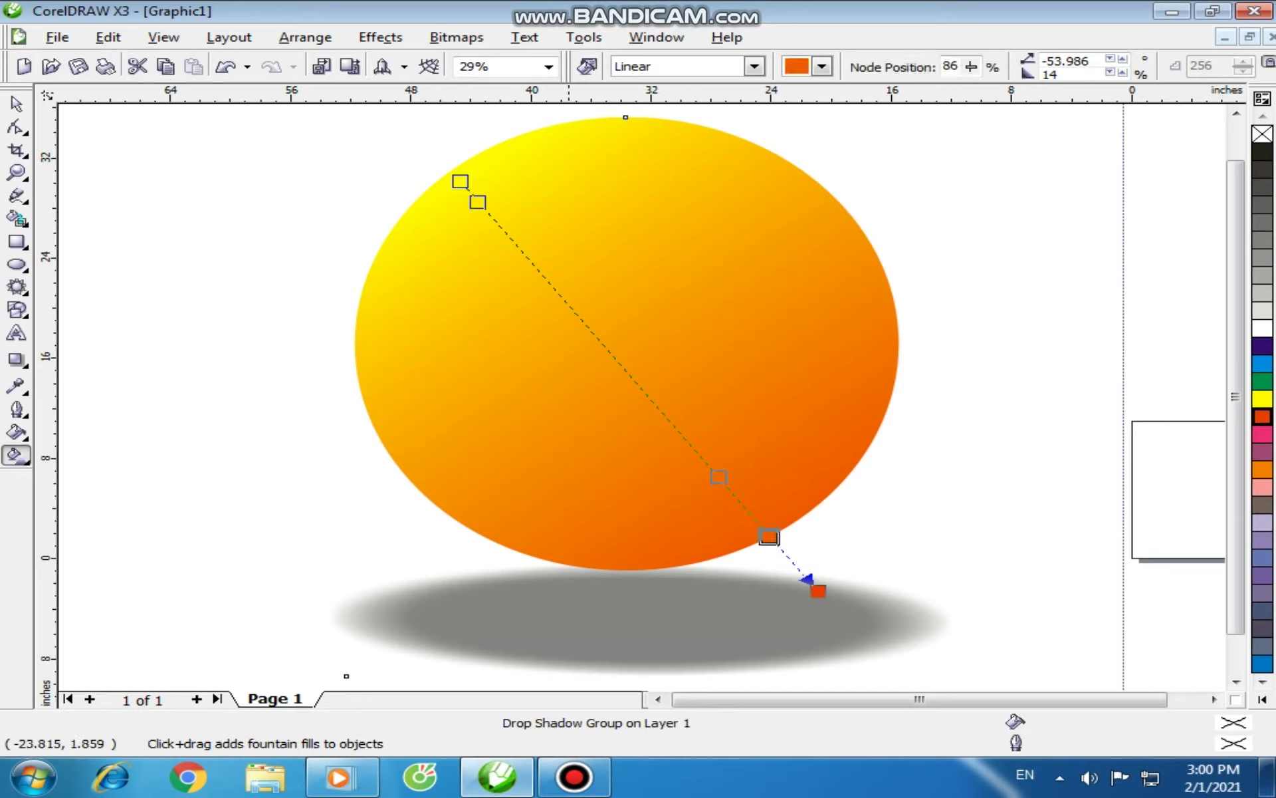
- Reposition the fill's second yellow node to 16% and move the start node onto the ellipse's upper-left outline at about -54.2 degrees
{"action": "double_click", "coordinate": [492, 216]}
{"action": "left_click_drag", "start_coordinate": [491, 217], "coordinate": [502, 230]}
{"action": "left_click_drag", "start_coordinate": [503, 230], "coordinate": [520, 248]}
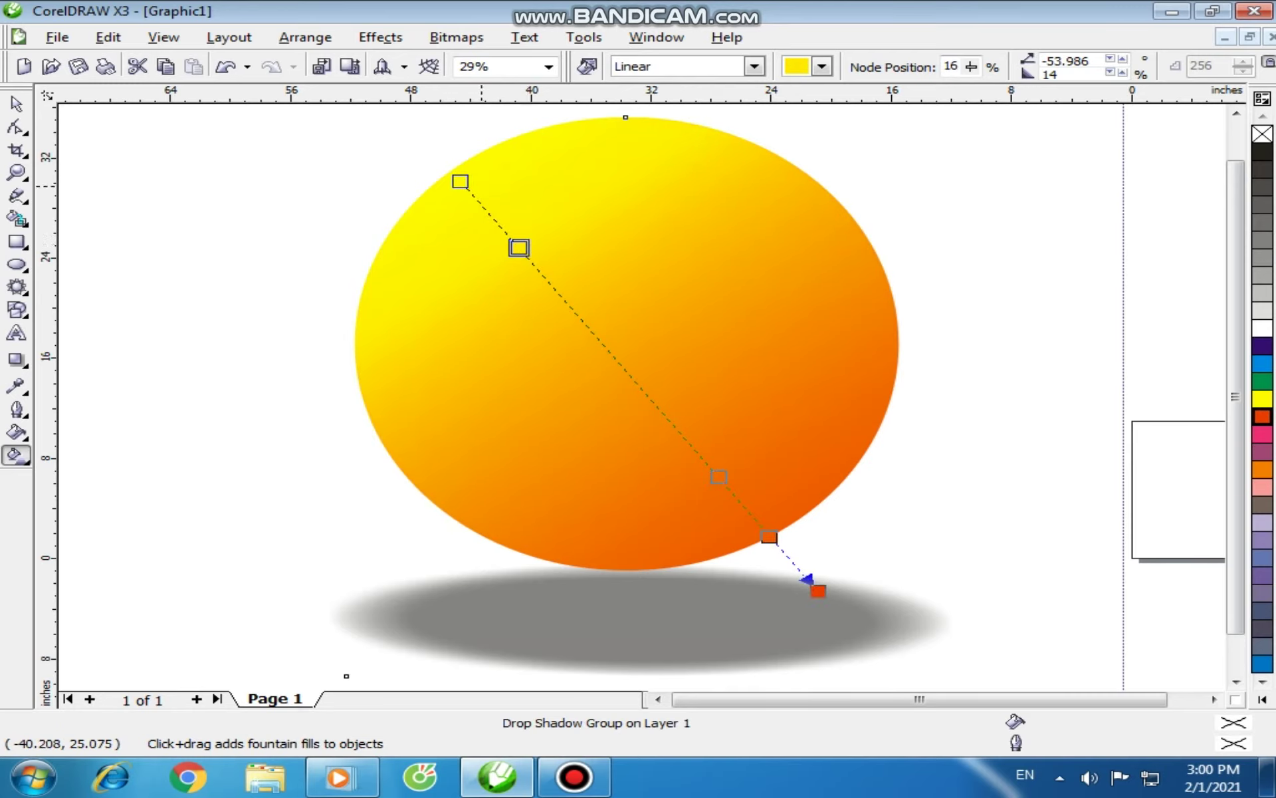
{"action": "left_click_drag", "start_coordinate": [460, 182], "coordinate": [455, 170]}
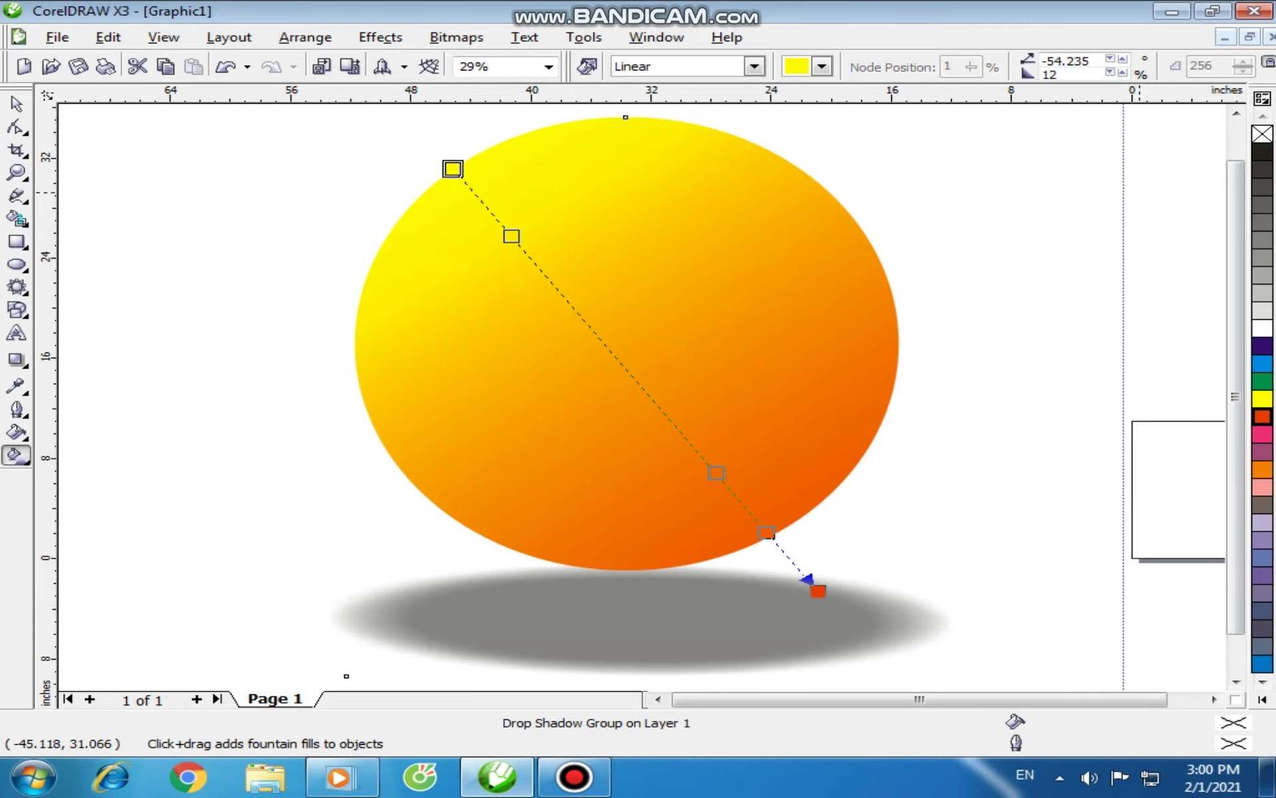
{"action": "key", "text": "Escape"}
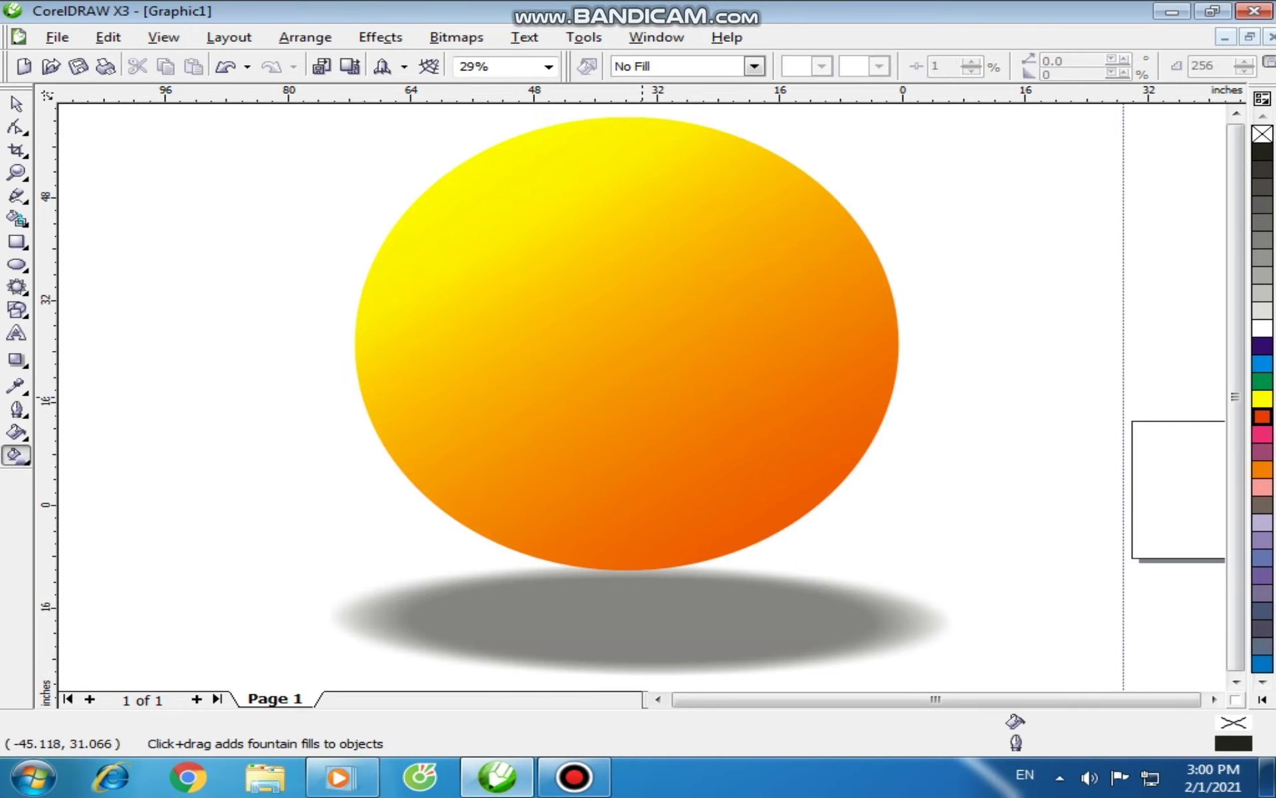
- Set the ellipse fill's second yellow node to 12% and the last orange node to 92%, and deselect the ellipse
{"action": "key", "text": "F3"}
{"action": "left_click", "coordinate": [637, 399]}
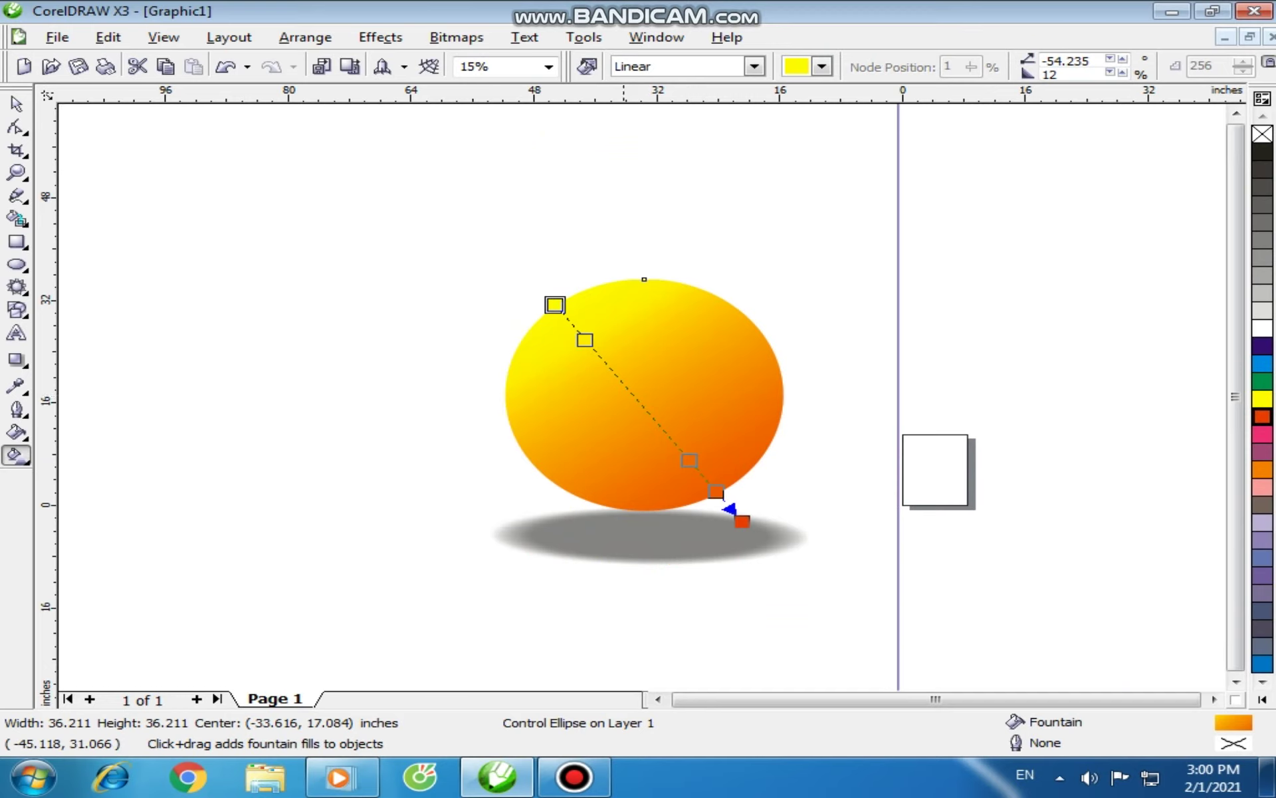
{"action": "mouse_move", "coordinate": [585, 339]}
{"action": "left_mouse_down"}
{"action": "mouse_move", "coordinate": [570, 322]}
{"action": "mouse_move", "coordinate": [579, 333]}
{"action": "left_mouse_up"}
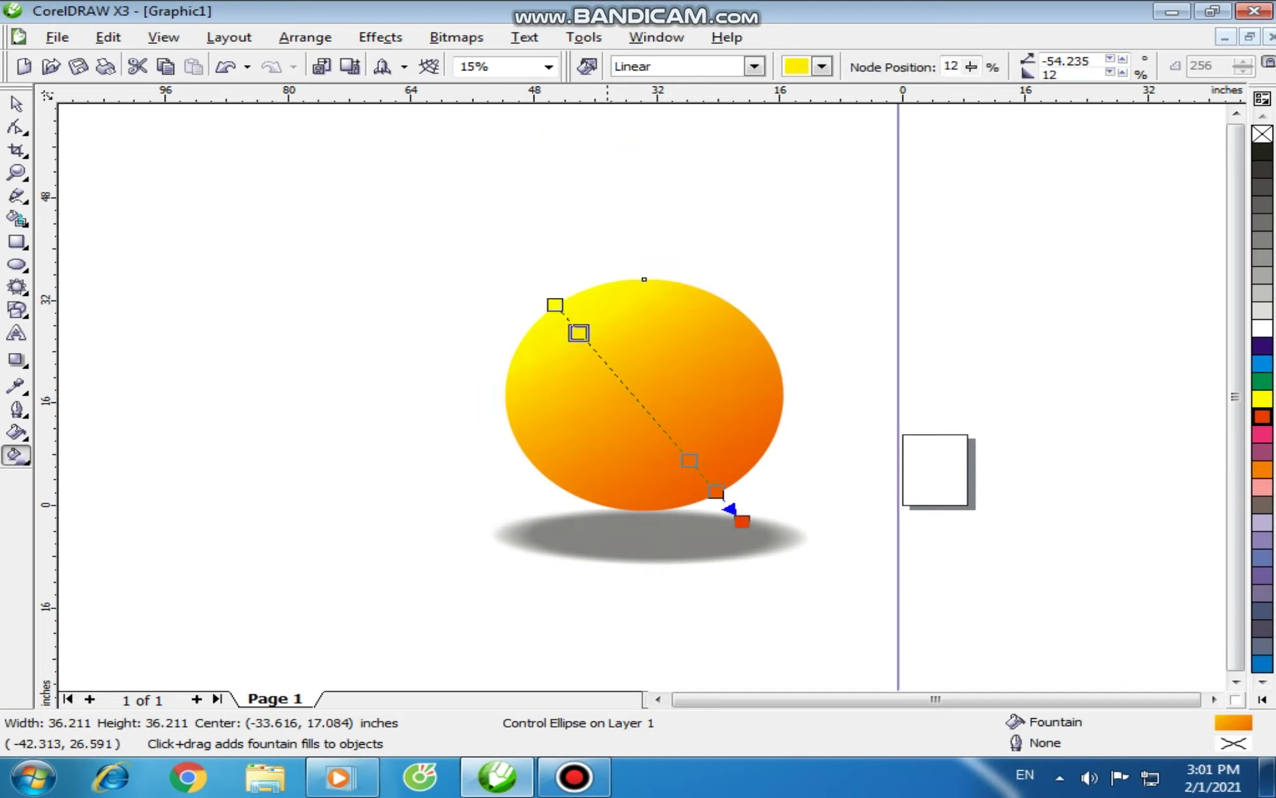
{"action": "left_click_drag", "start_coordinate": [716, 492], "coordinate": [728, 505]}
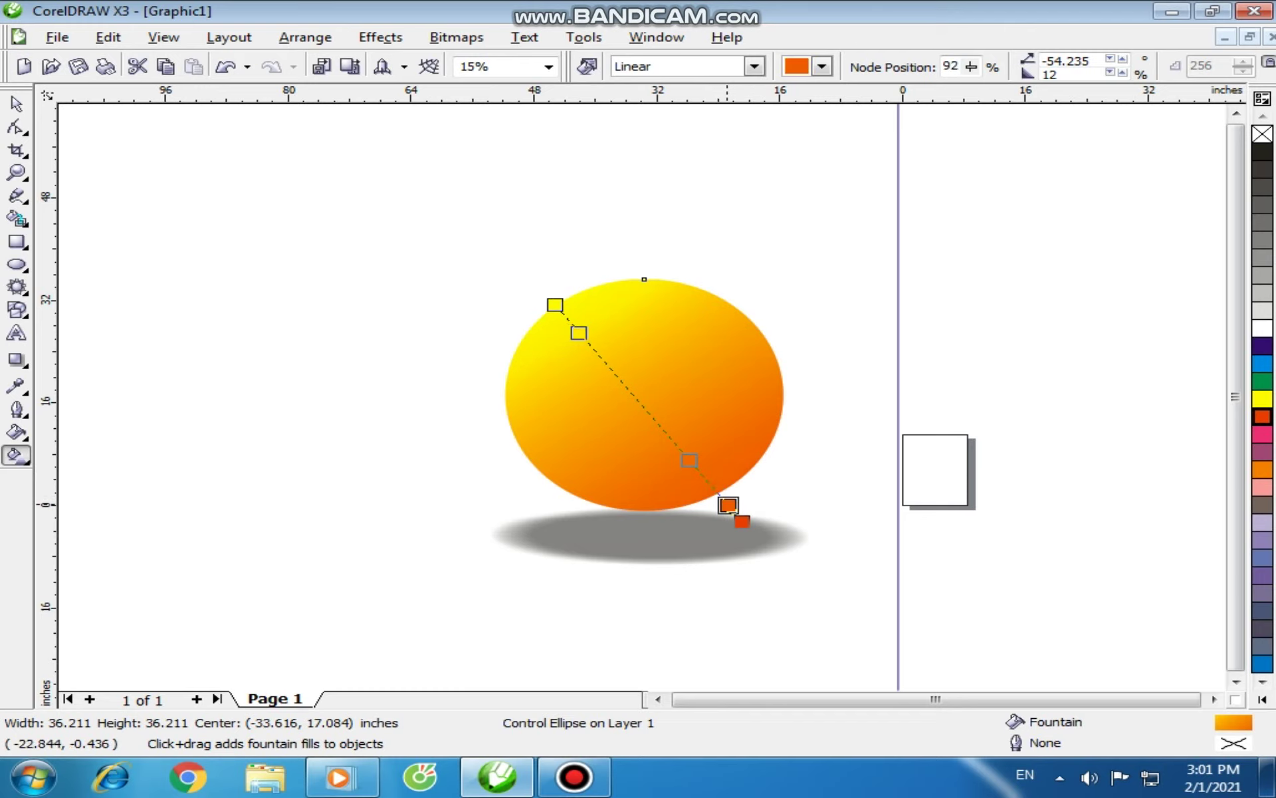
{"action": "left_click", "coordinate": [713, 251]}
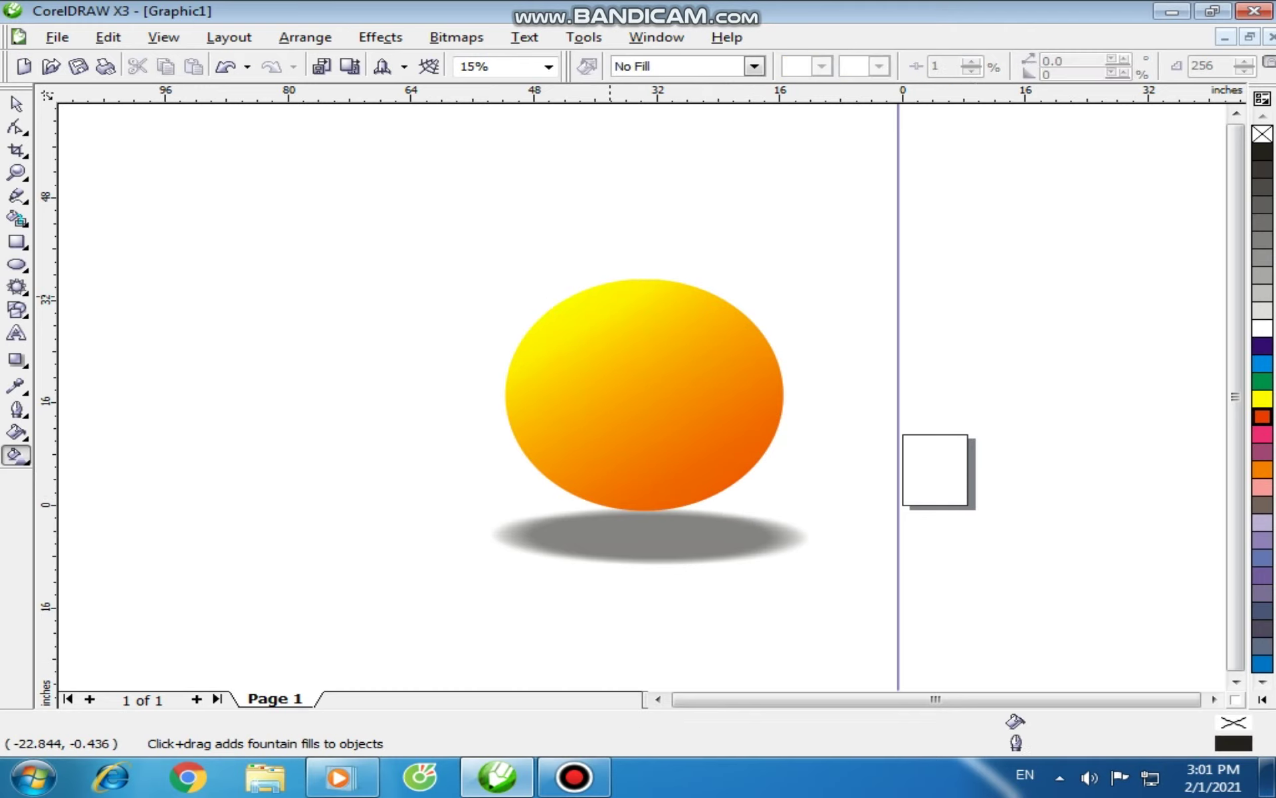